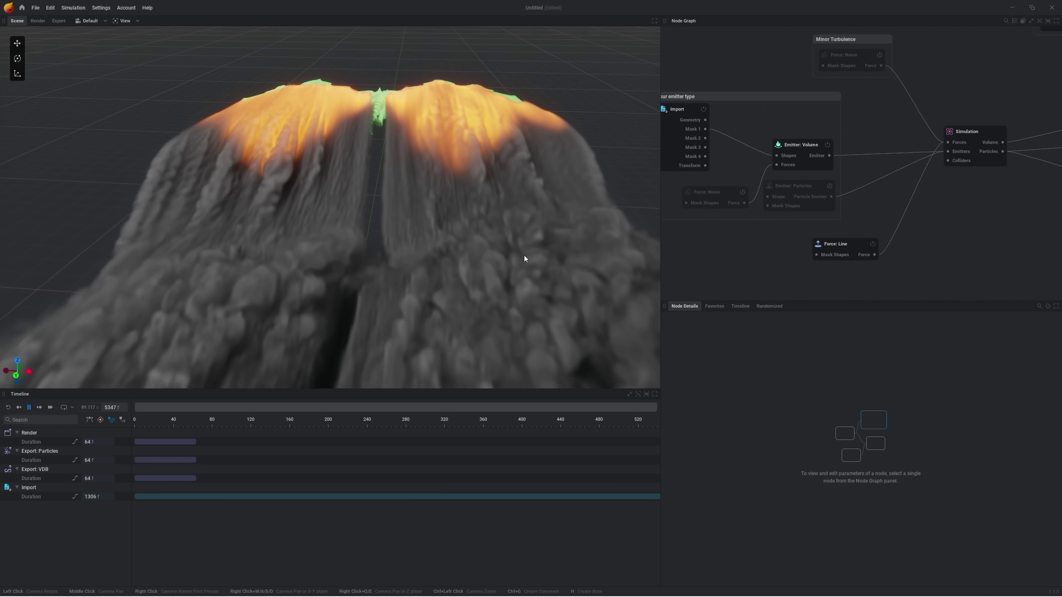
left_click_drag(524, 258, 624, 38)
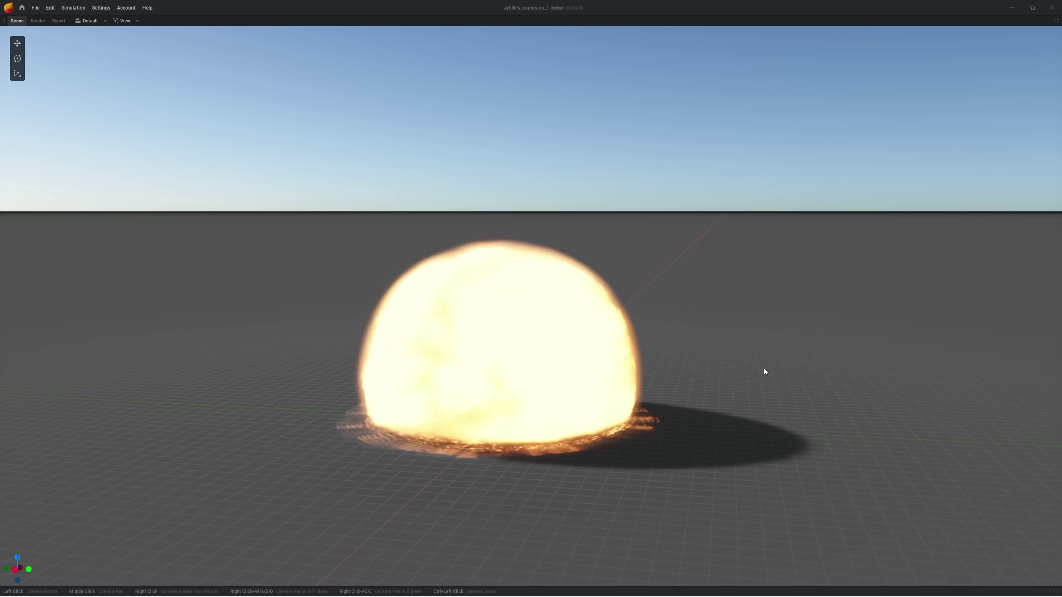
left_click_drag(687, 367, 523, 372)
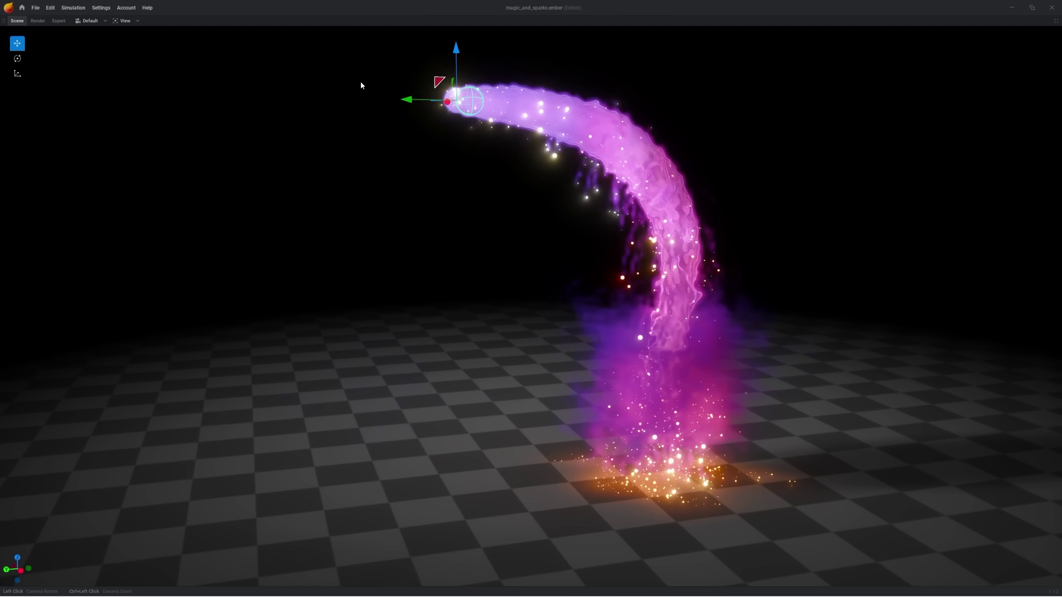
left_click_drag(362, 85, 856, 305)
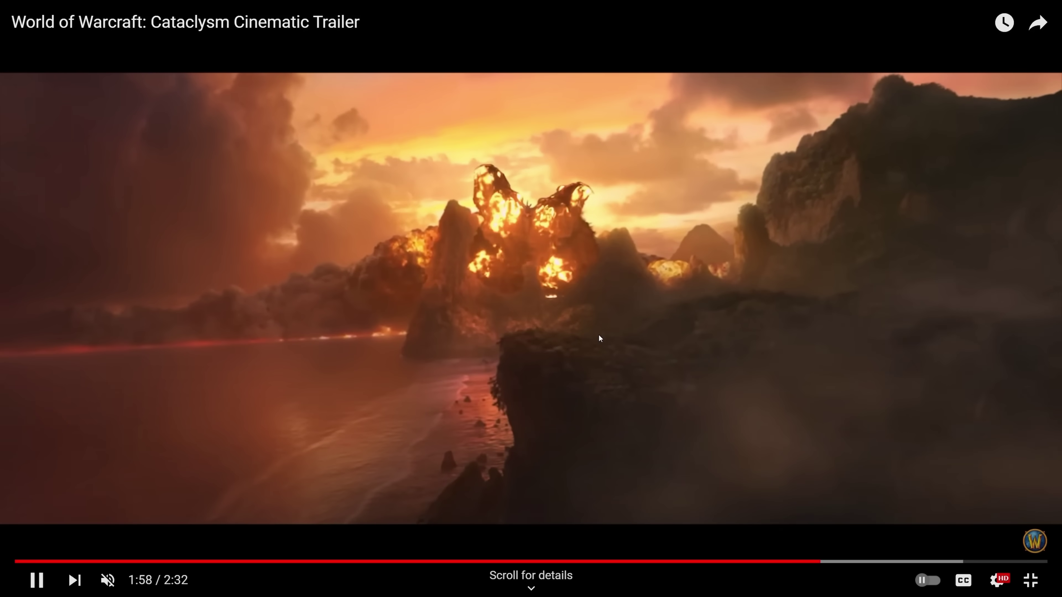
left_click(594, 327)
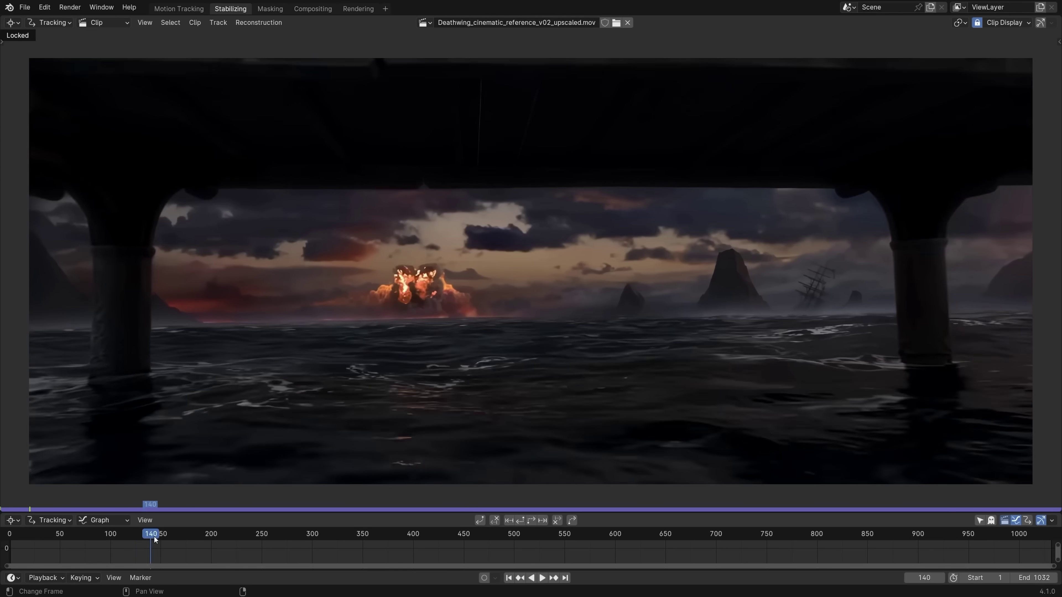
Step: Add a tracking marker on the tall rock's peak at about frame 519 of the reference clip and track it forward
left_click_drag(154, 537, 177, 535)
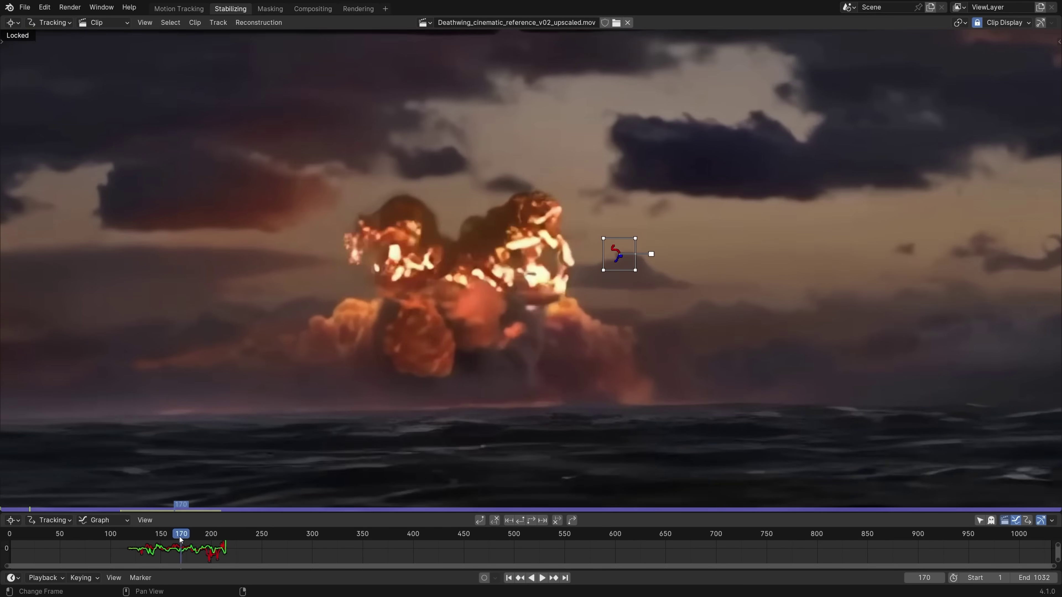
mouse_move(178, 539)
left_mouse_down()
mouse_move(157, 542)
mouse_move(551, 538)
mouse_move(533, 537)
left_mouse_up()
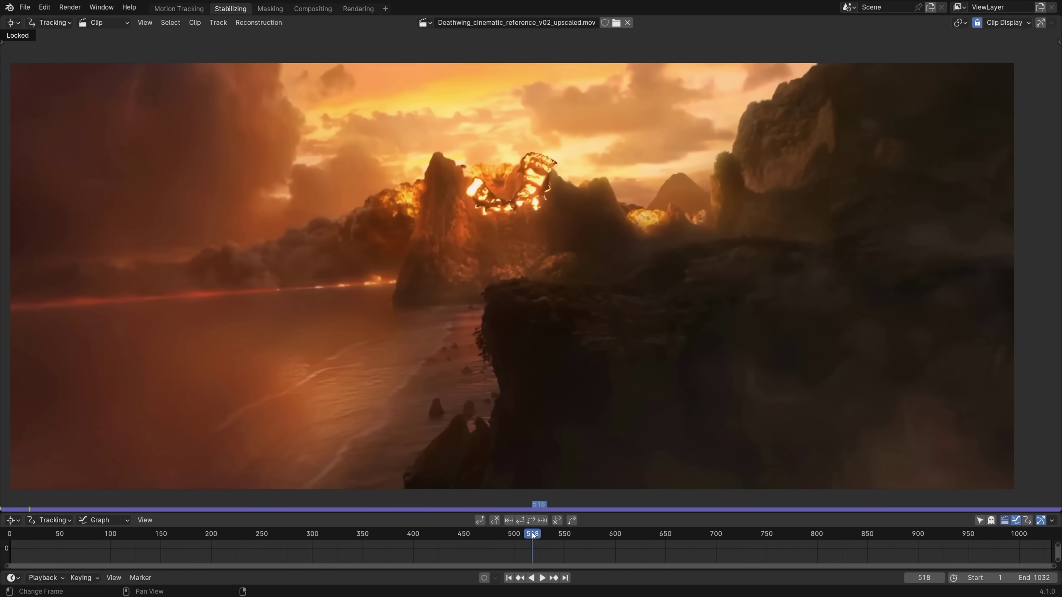
scroll(508, 212, "up", 5)
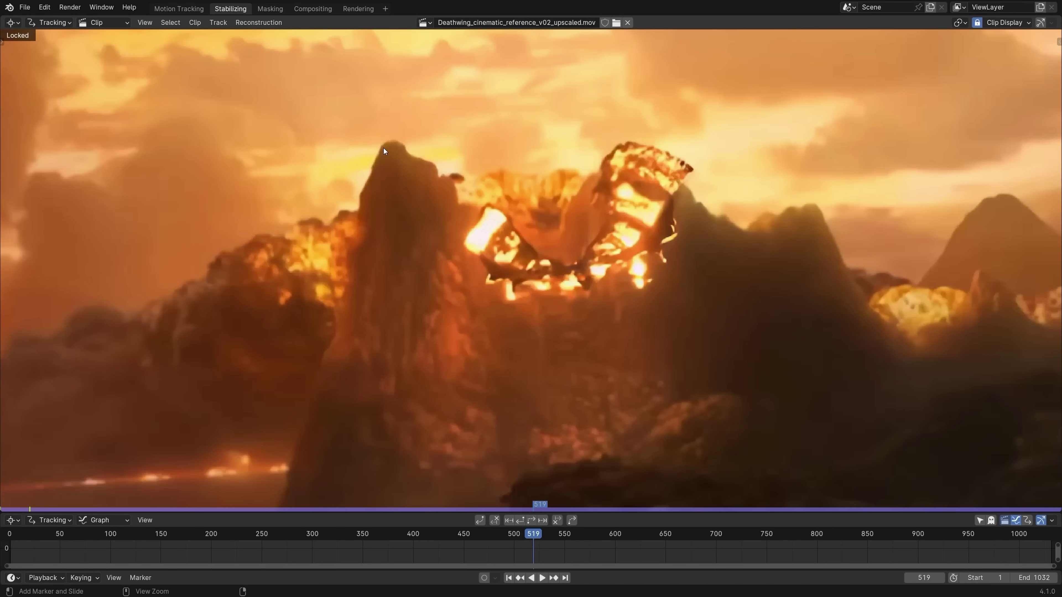
left_click(384, 148, "ctrl")
key("ctrl+t")
left_click(562, 543)
key("space")
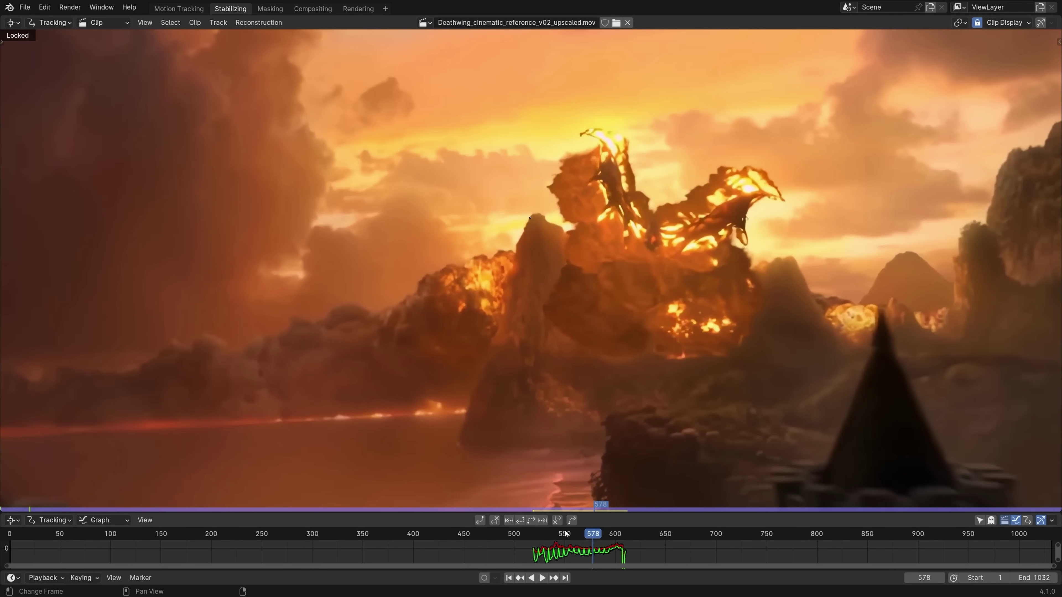
Step: Scrub the reference clip between about frames 520 and 662 to examine the dragon's rise and the castle shot
left_click_drag(567, 534, 546, 536)
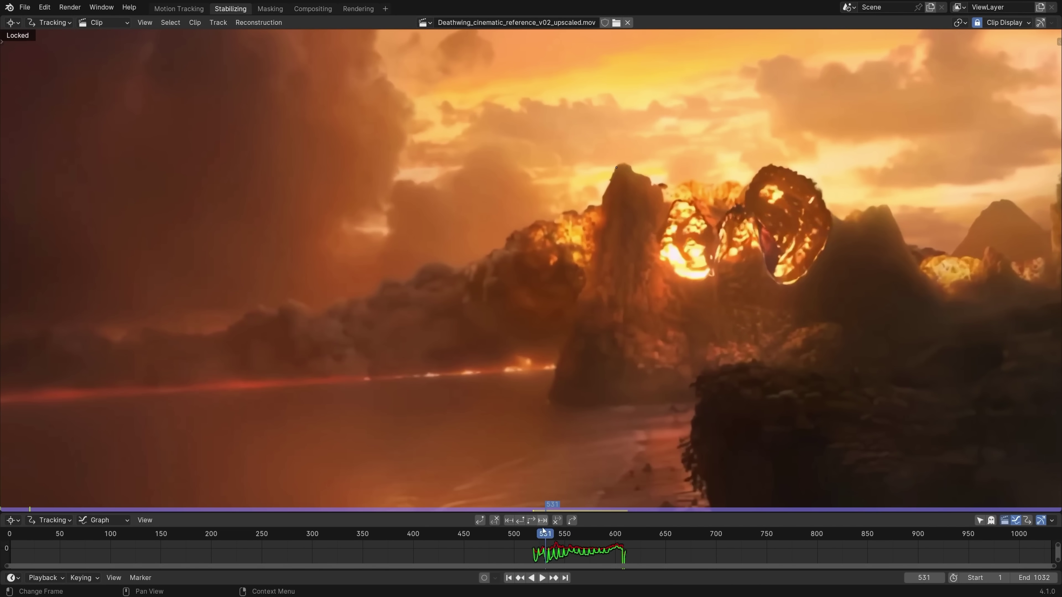
left_click(592, 533)
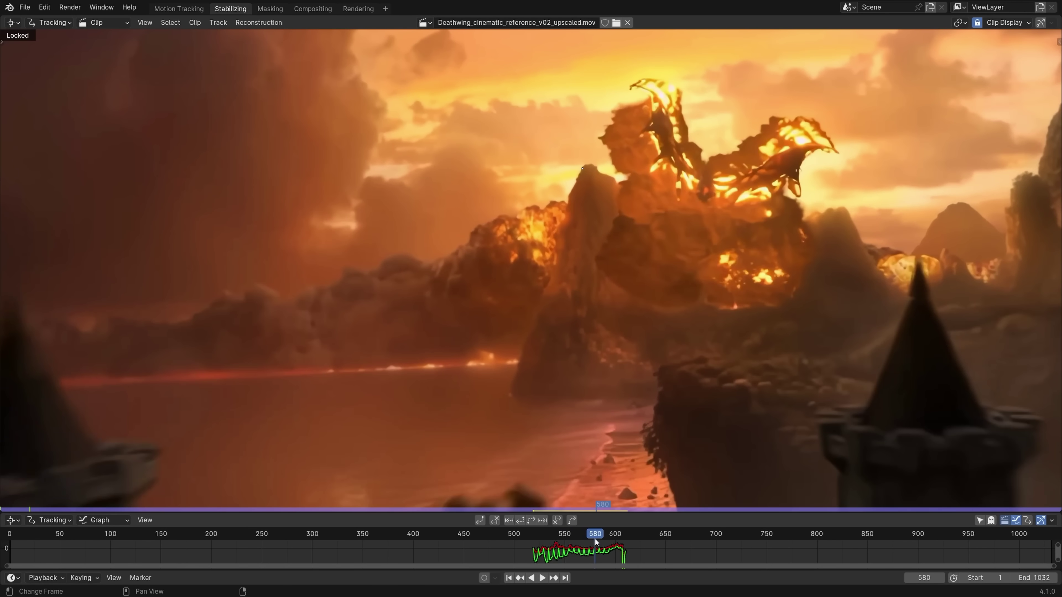
left_click(535, 546)
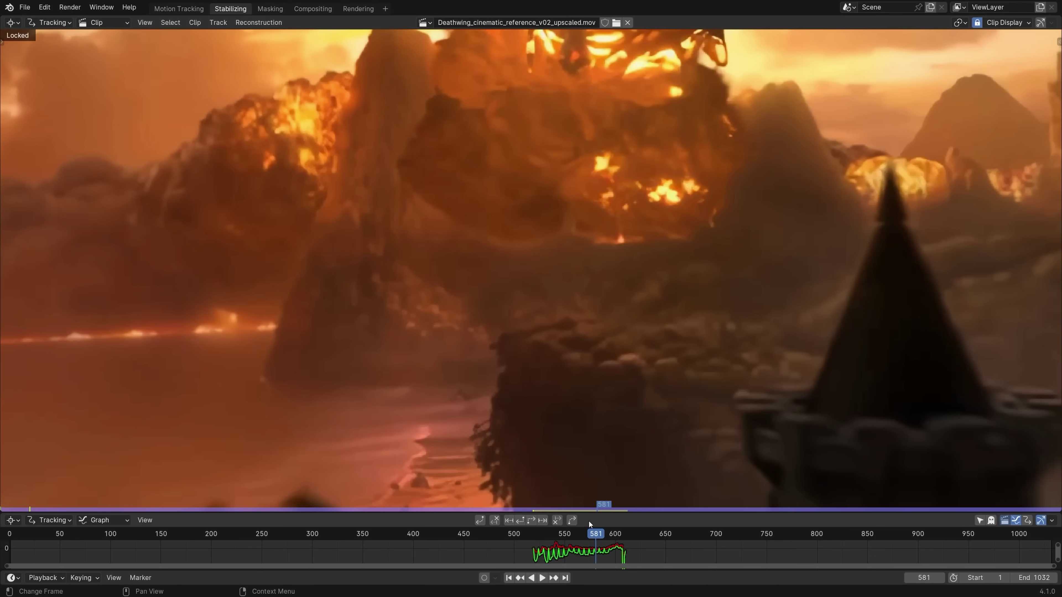
left_click_drag(591, 534, 539, 532)
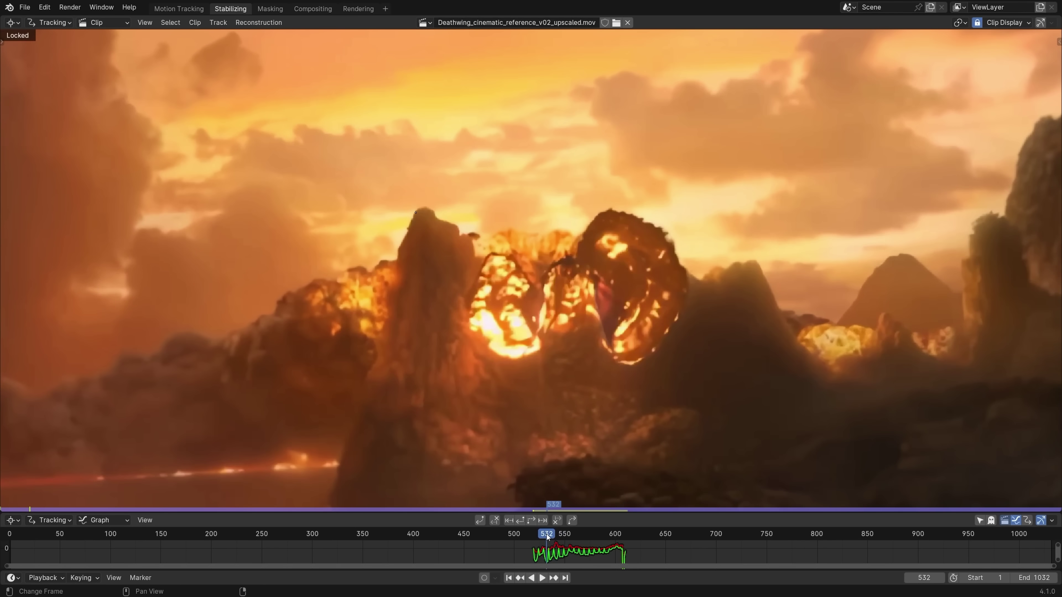
left_click_drag(599, 533, 566, 529)
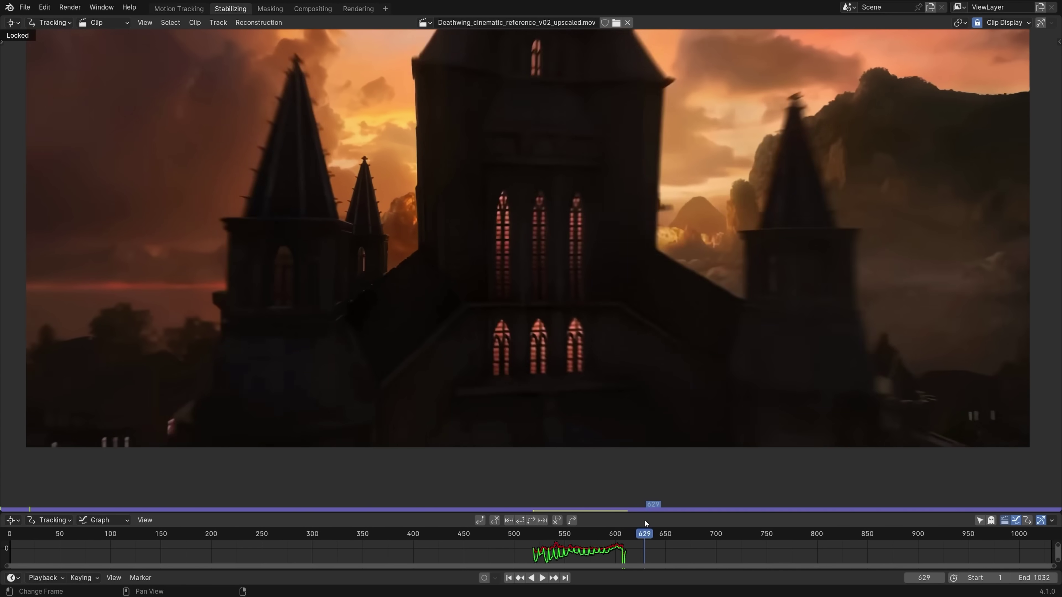
left_click_drag(645, 519, 678, 536)
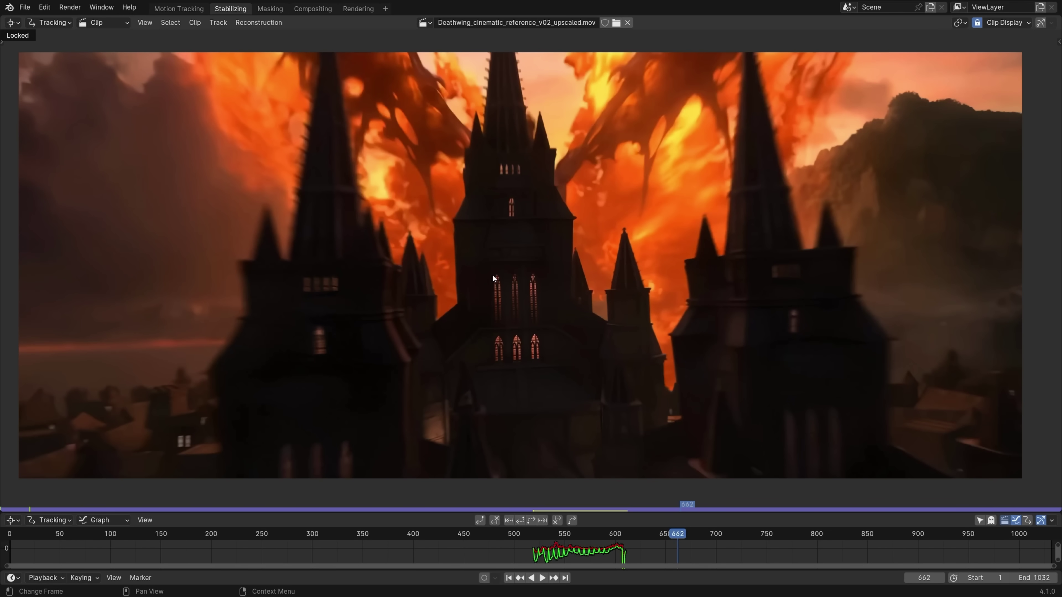
left_click_drag(674, 536, 578, 533)
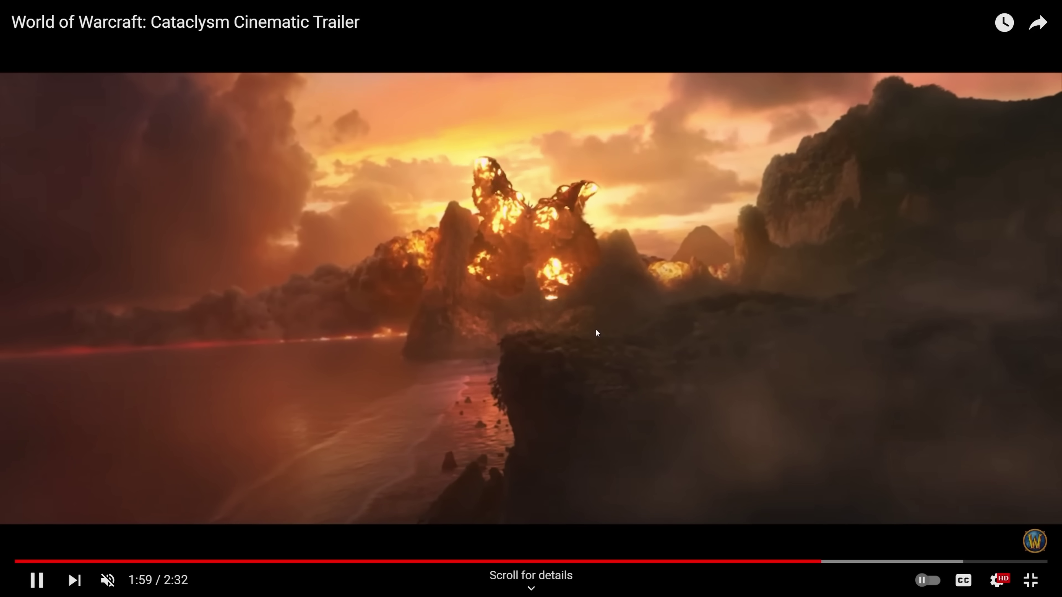
left_click(595, 329)
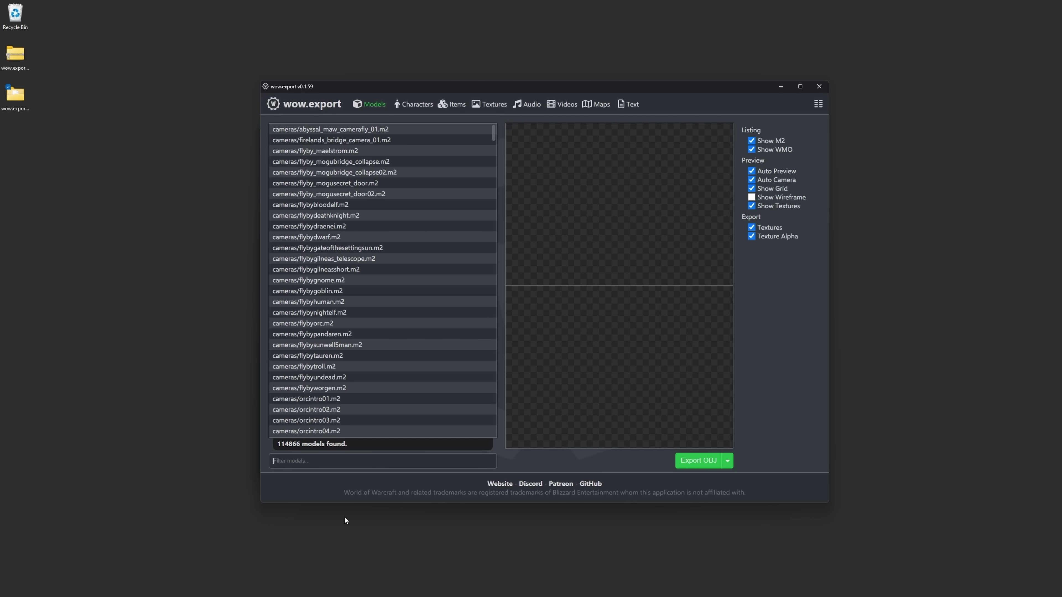
Step: Filter the wow.export models for "deathwing" and inspect creature/deathwing/deathwing.m2 in the preview from several angles
left_click(337, 461)
type("deathwing")
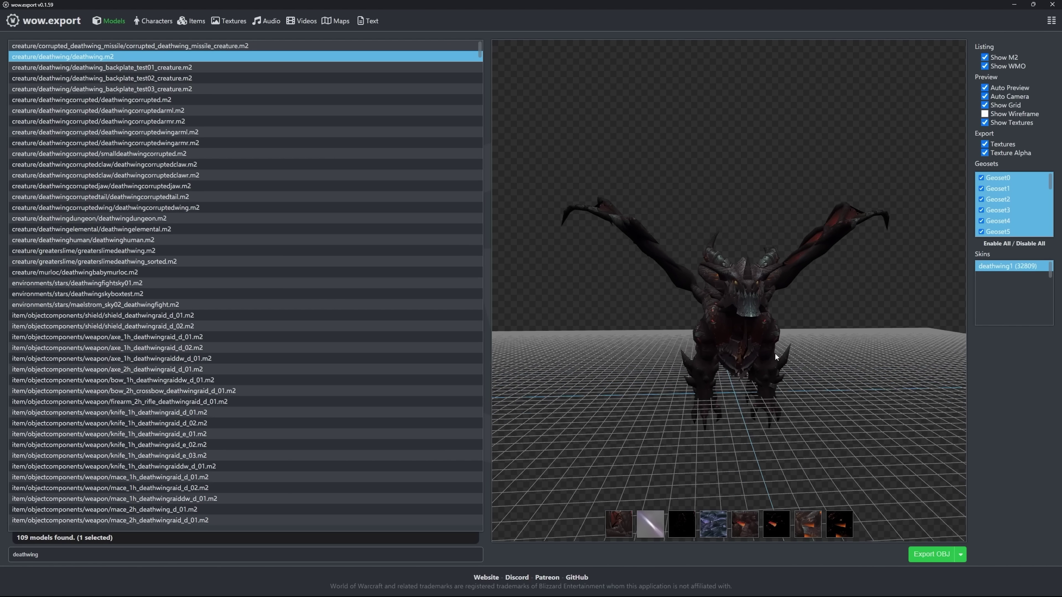
scroll(744, 358, "up", 5)
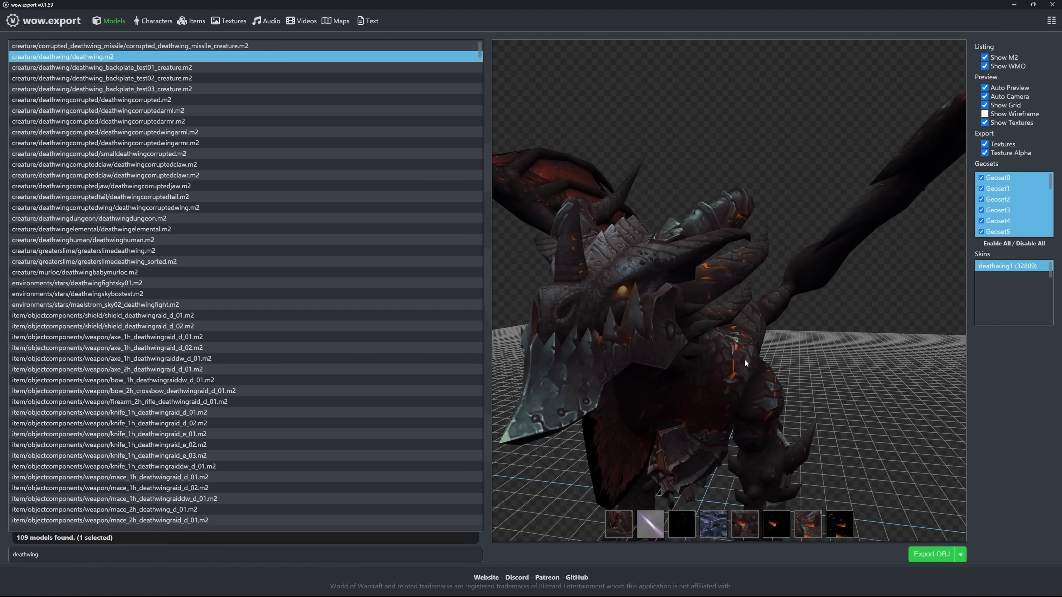
left_click_drag(739, 341, 740, 232)
left_click_drag(799, 293, 816, 353)
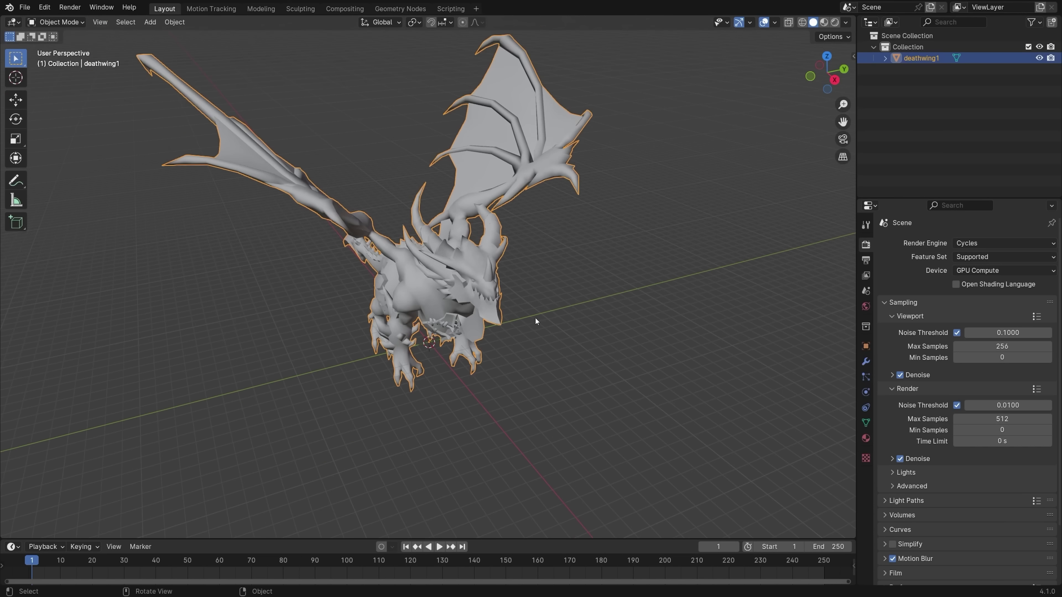
Step: In Blender, examine the deathwing1 mesh's topology in Edit Mode from the front, the right and in perspective
mouse_move(535, 317)
middle_mouse_down()
mouse_move(566, 311)
mouse_move(568, 254)
mouse_move(506, 232)
mouse_move(552, 256)
mouse_move(476, 284)
mouse_move(480, 316)
mouse_move(530, 312)
middle_mouse_up()
key("Tab")
key("Tab")
key("Tab")
middle_click_drag(480, 232, 538, 281)
key("KP_1")
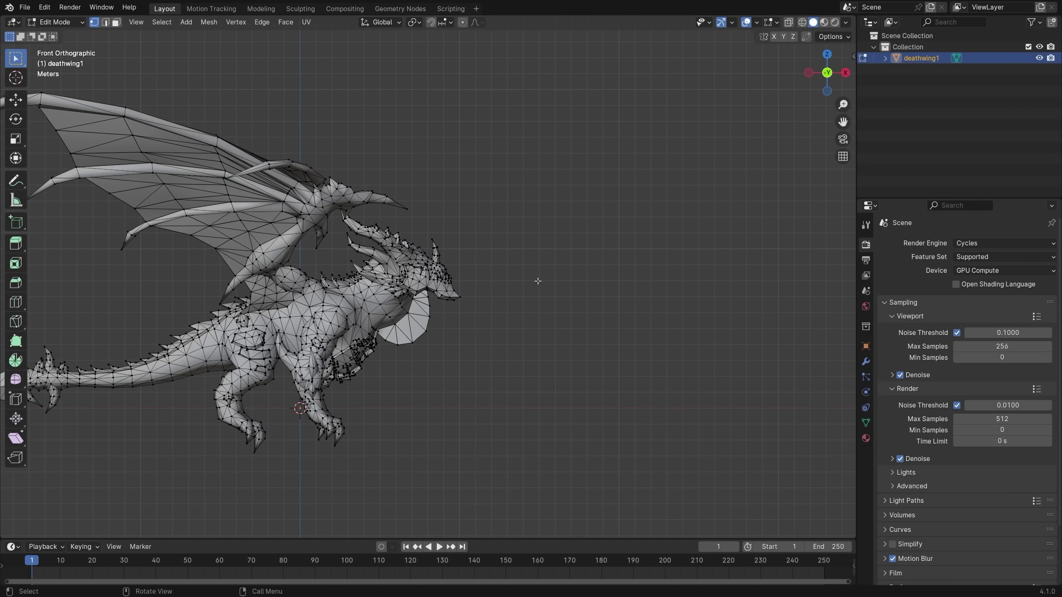
key("KP_3")
middle_click_drag(676, 197, 535, 309)
Step: Select linked parts of the dragon mesh, including a wing, and try to move them
key("Tab")
key("Tab")
key("l")
key("l")
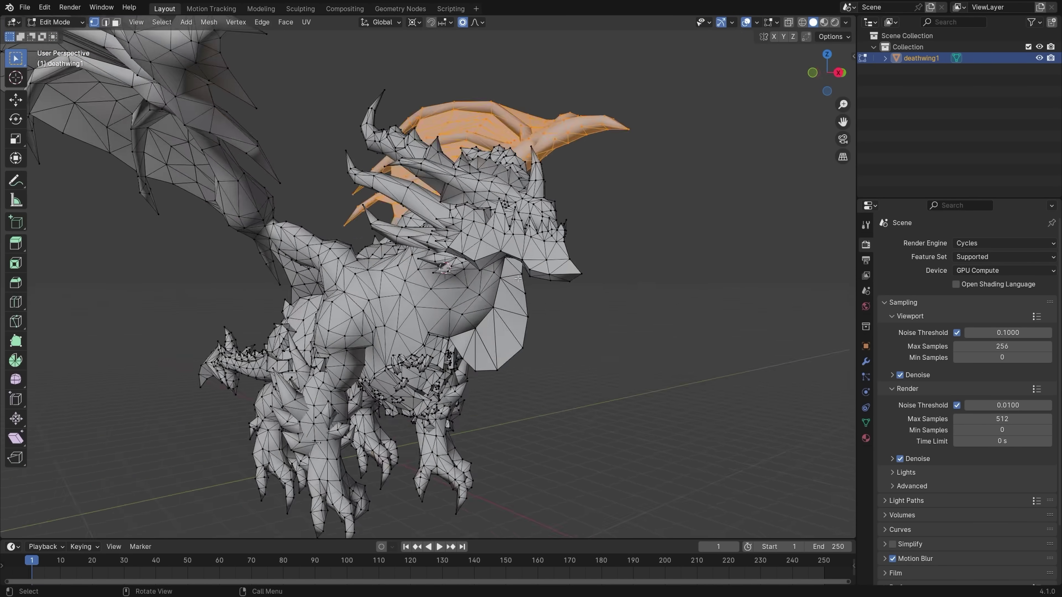
left_click(322, 272)
key("ctrl+l")
key("g")
Step: Show the dragon's material settings and set the viewport shading to Material Preview to view its textures
left_click(864, 437)
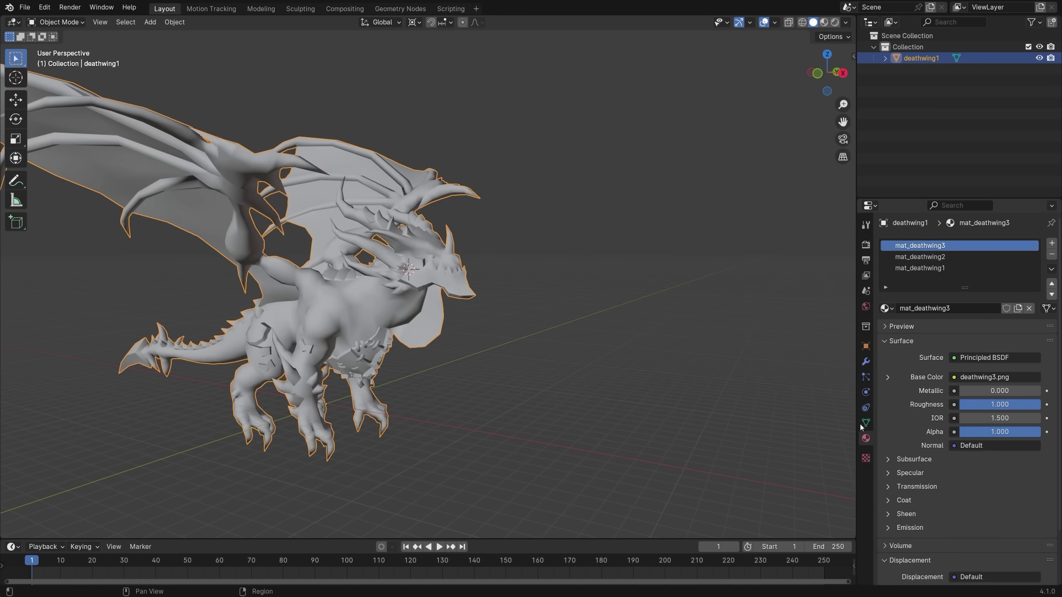
key("Escape")
key("z")
left_click(540, 461)
mouse_move(523, 335)
middle_mouse_down()
mouse_move(469, 316)
mouse_move(409, 318)
mouse_move(466, 312)
middle_mouse_up()
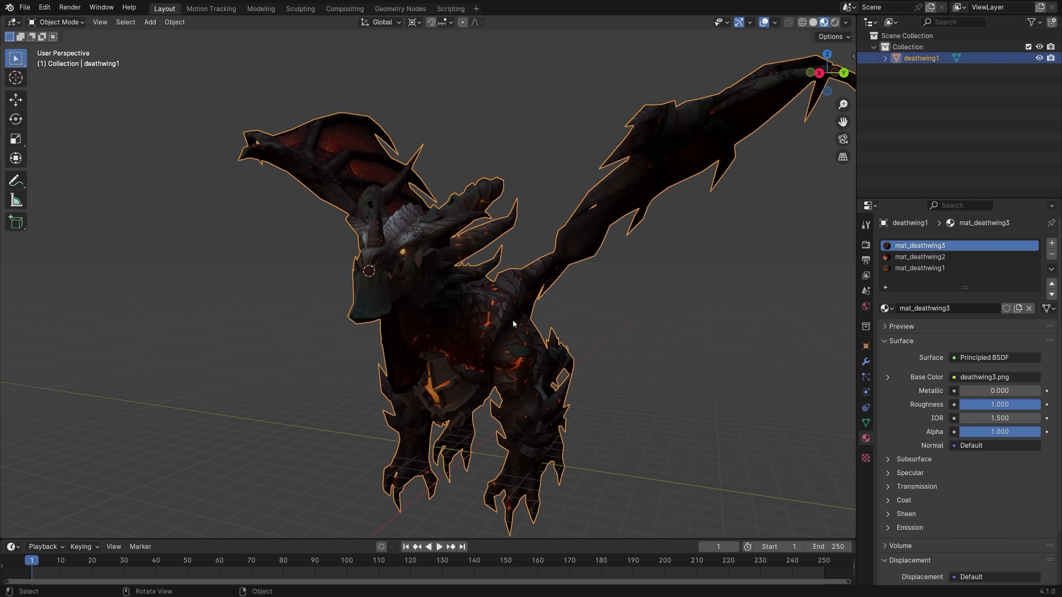
middle_click_drag(513, 319, 557, 319)
Step: In Edit Mode, rotate the dragon's wings down at the shoulders until they spread out roughly horizontally
key("Tab")
scroll(558, 319, "up", 3)
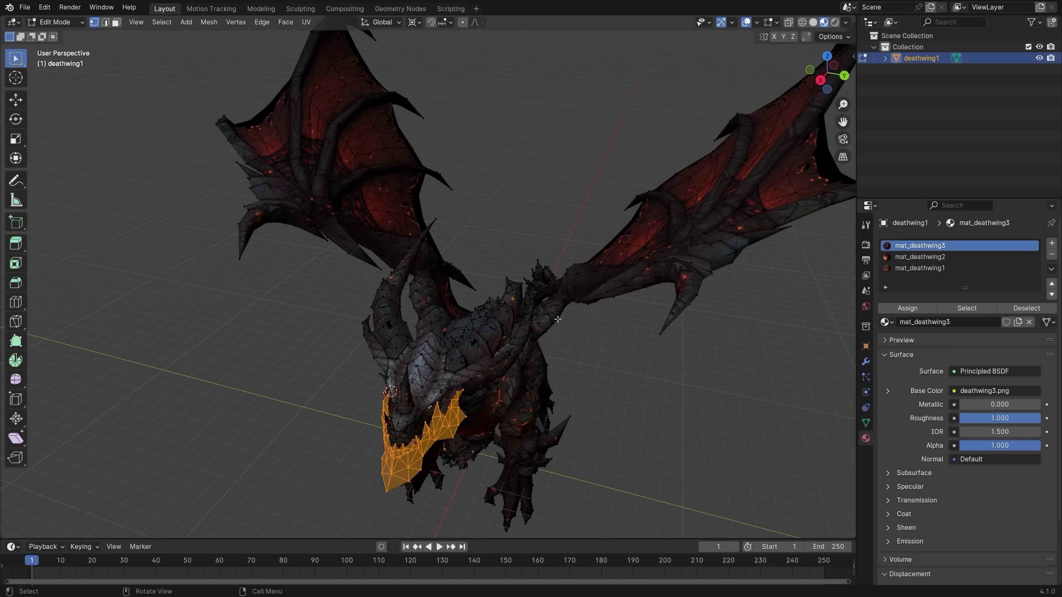
key("r")
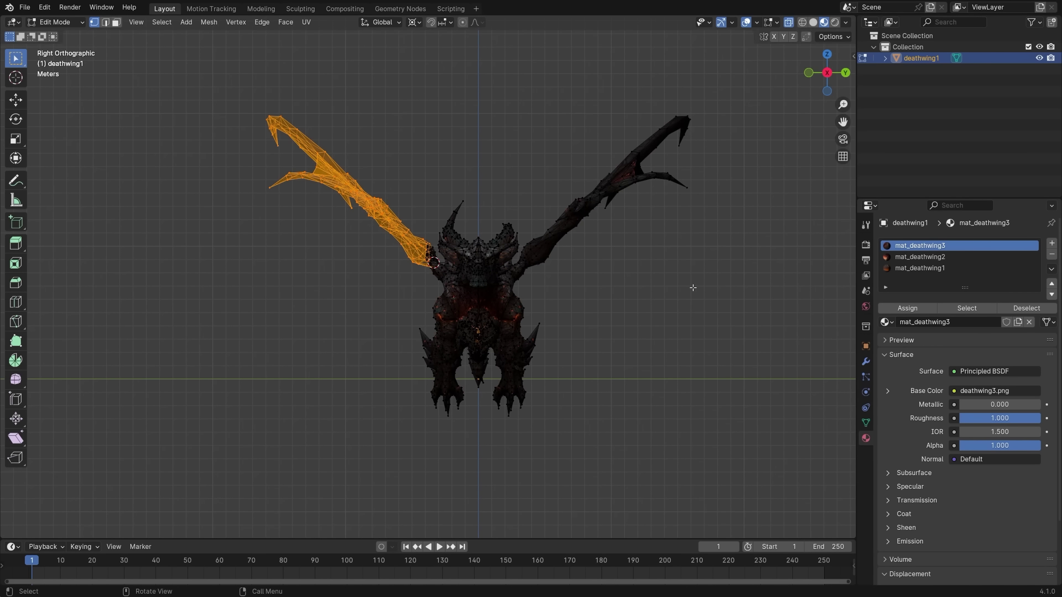
left_click(687, 340)
middle_click_drag(687, 340, 509, 298)
mouse_move(560, 341)
middle_mouse_down()
mouse_move(554, 402)
mouse_move(523, 357)
mouse_move(452, 401)
middle_mouse_up()
left_click(537, 376)
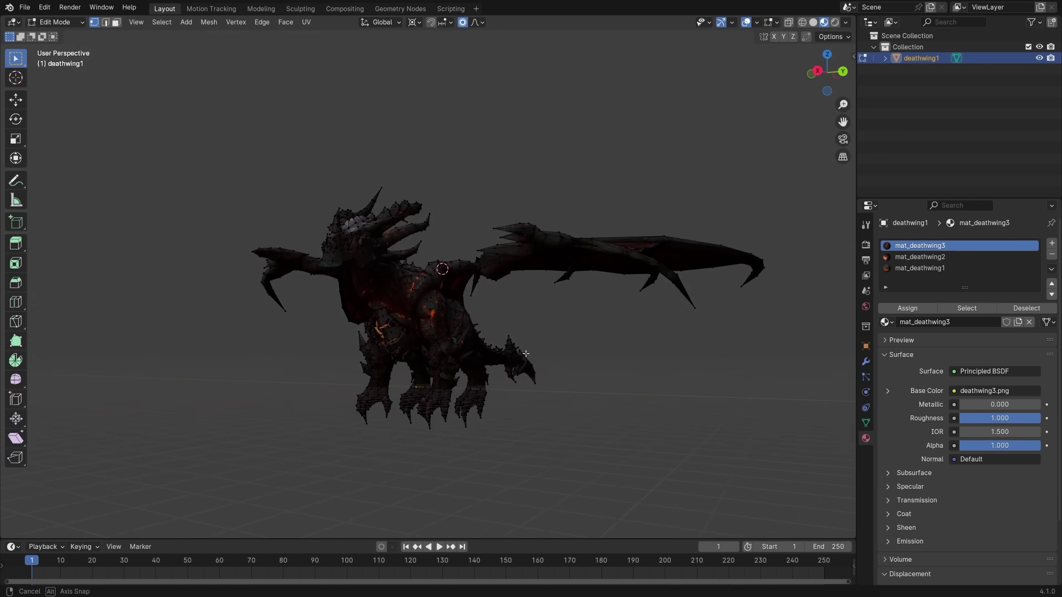
middle_click_drag(459, 380, 481, 364)
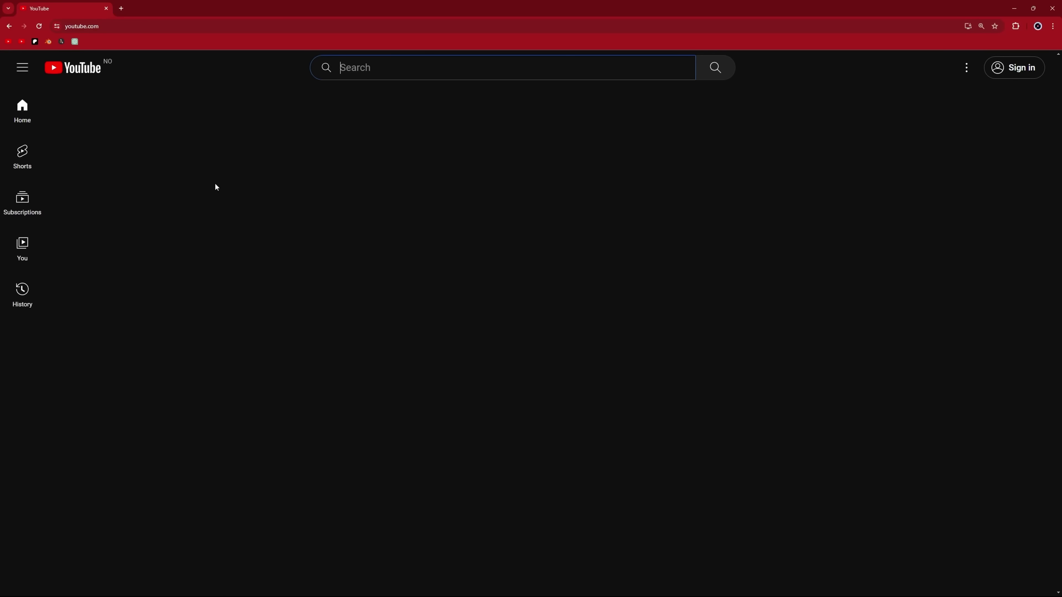
Step: Search YouTube for "cataclysm login screen"
type("cataclysm login screen")
key("Return")
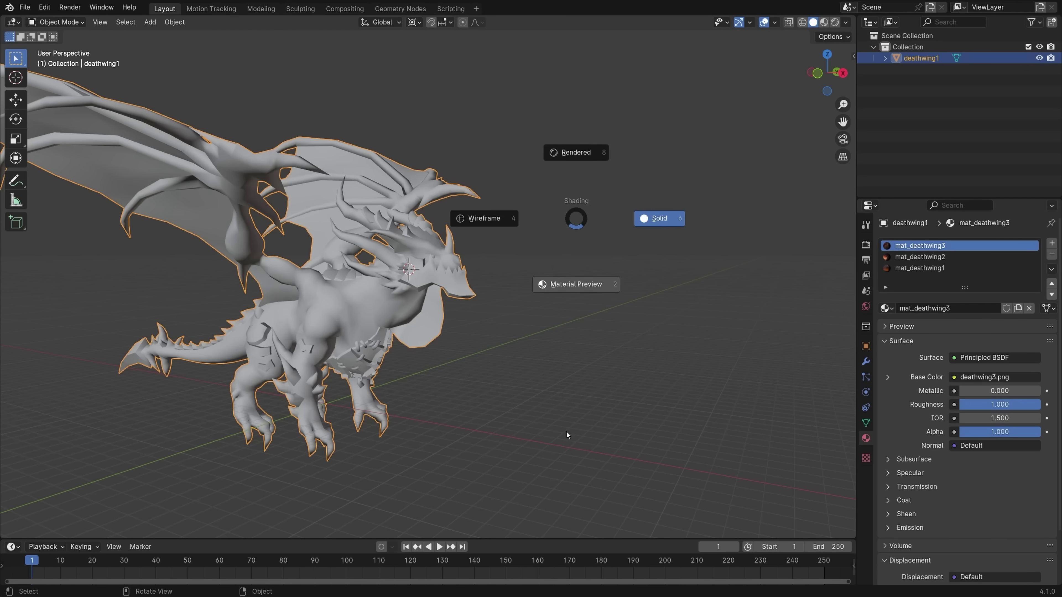
Step: Switch to Blender and set the viewport shading of the deathwing1 model to Material Preview
left_click(566, 431)
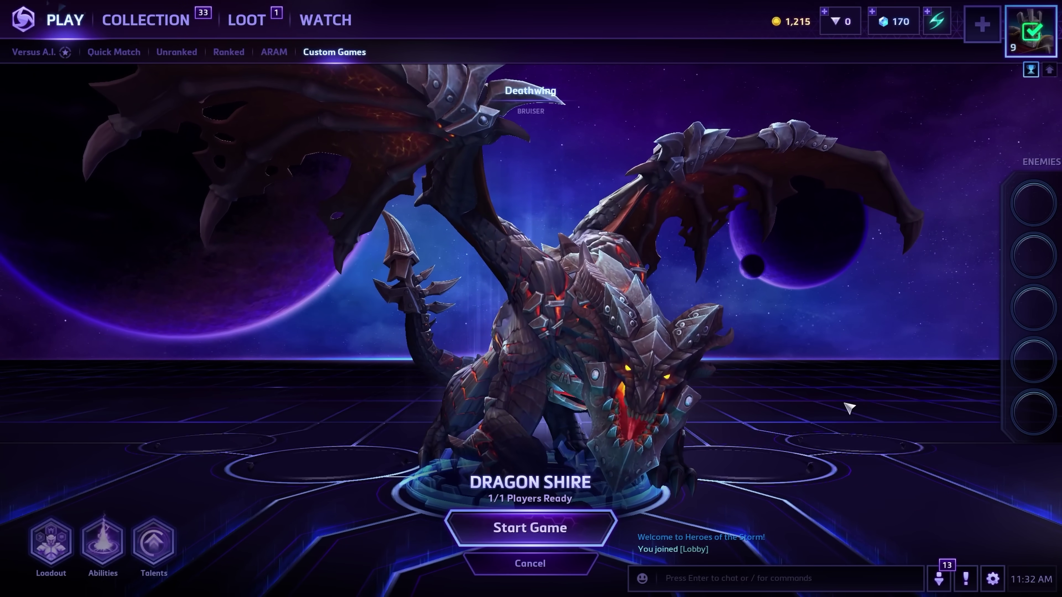
Step: Walk the Deathwing hero back and forth in Heroes of the Storm to examine its model from different sides
right_click(707, 251)
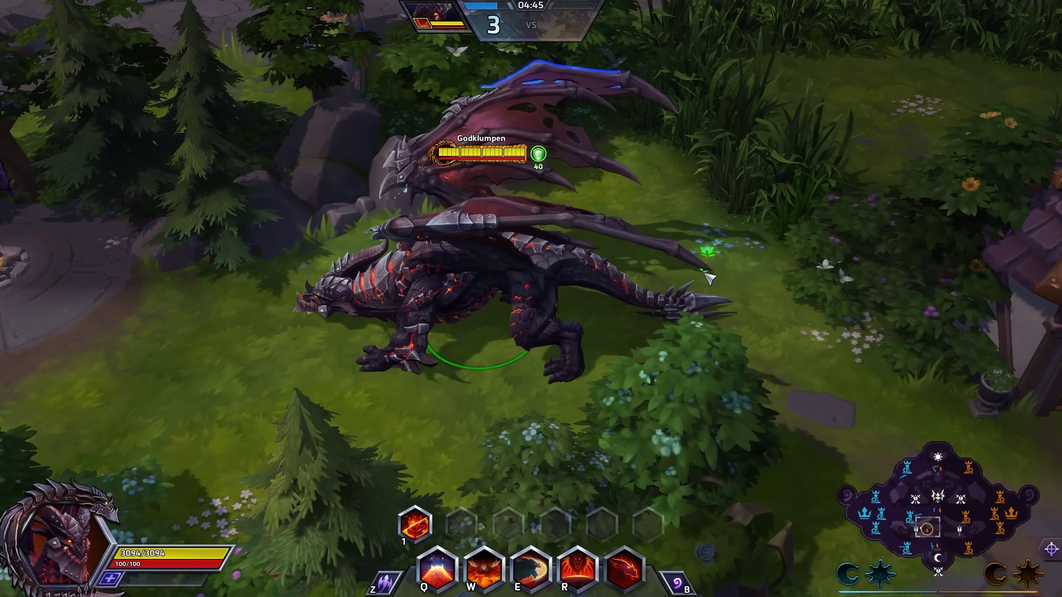
right_click(388, 343)
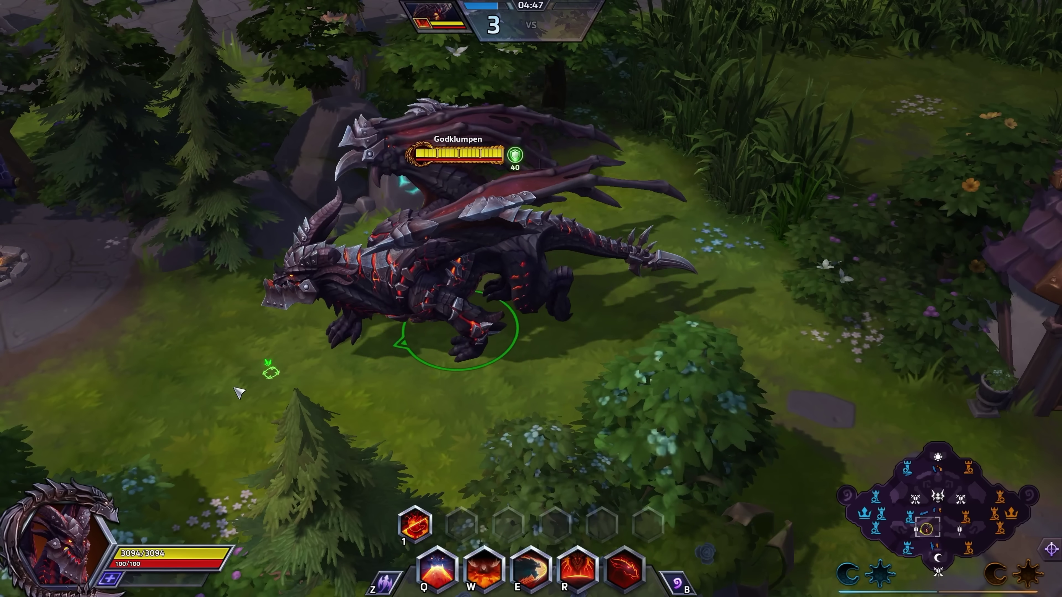
right_click(621, 257)
right_click(720, 222)
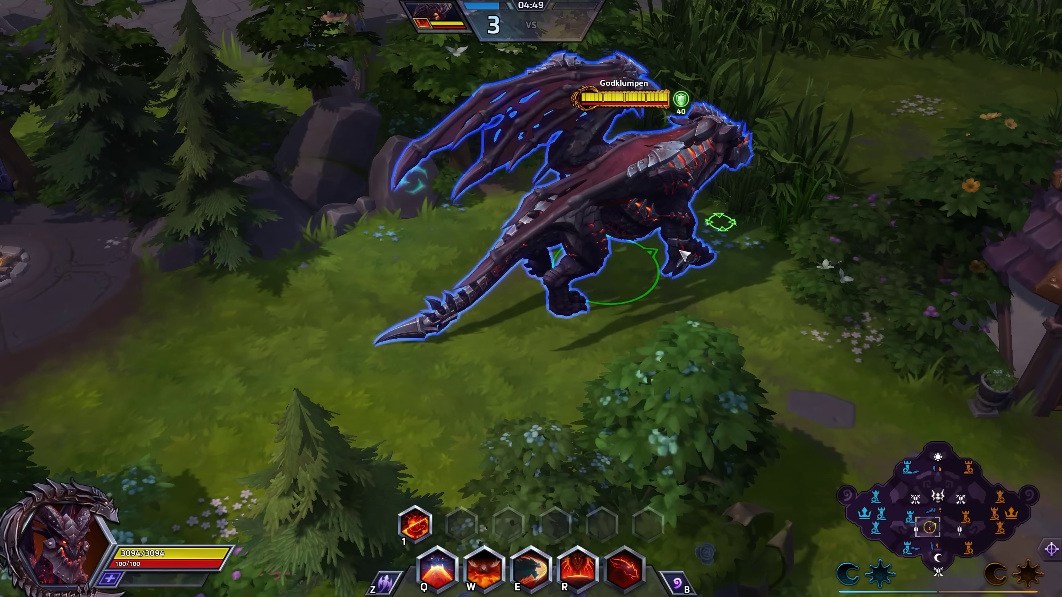
right_click(237, 367)
right_click(172, 392)
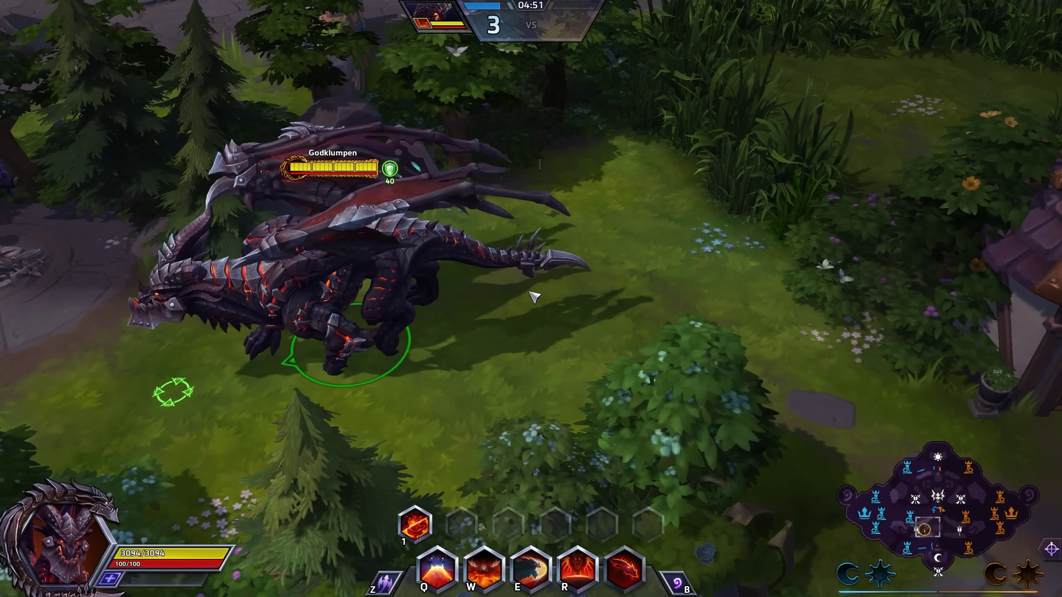
right_click(683, 230)
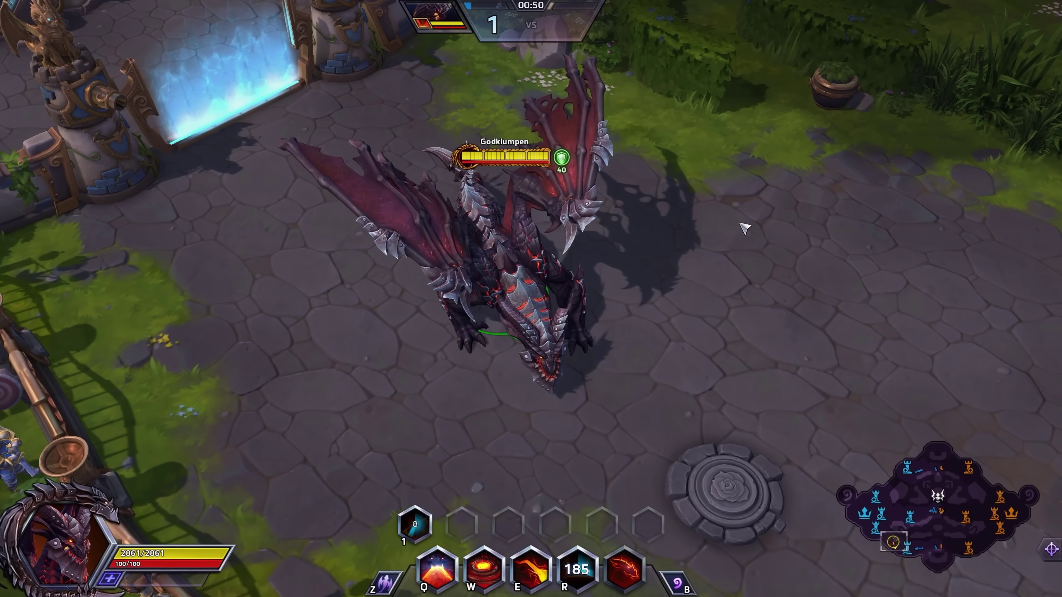
right_click(760, 196)
right_click(530, 355)
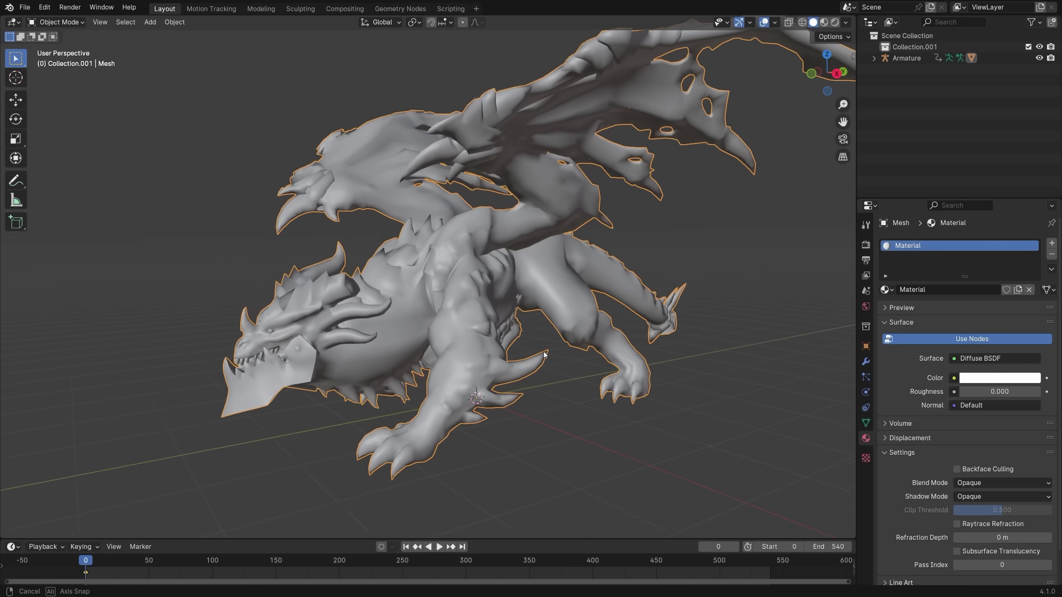
Step: In Pose Mode, select the right wing's lower arm bone and rotate the wing
middle_click_drag(481, 351, 631, 357)
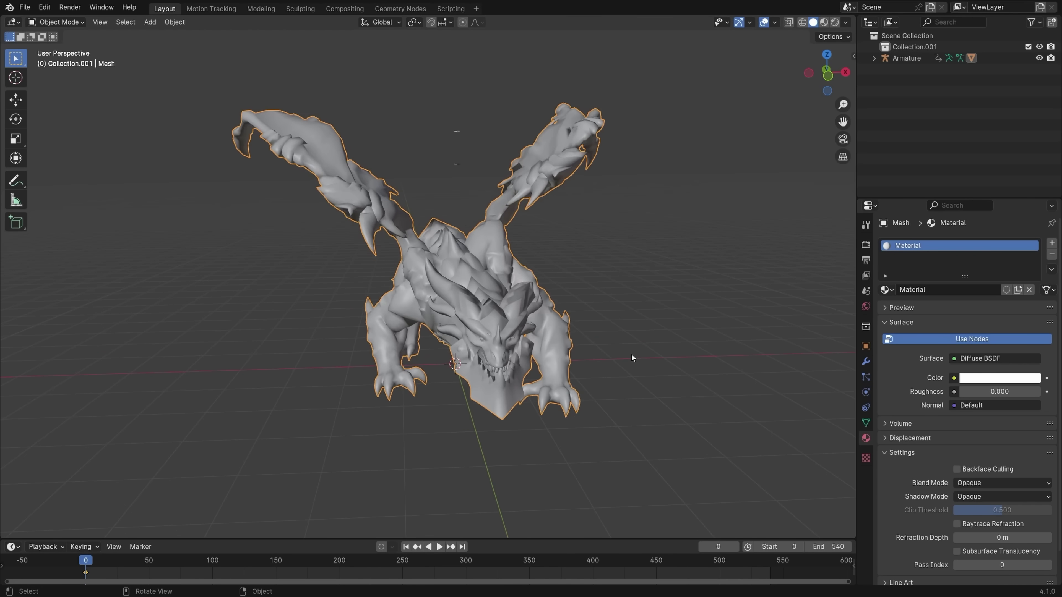
left_click_drag(394, 123, 272, 274)
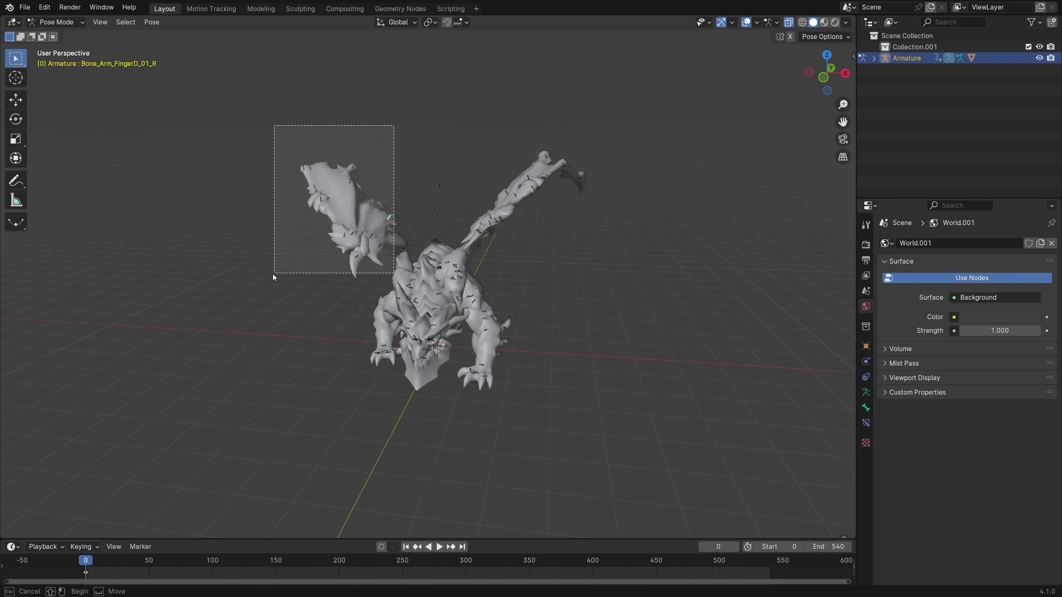
scroll(381, 267, "up", 2)
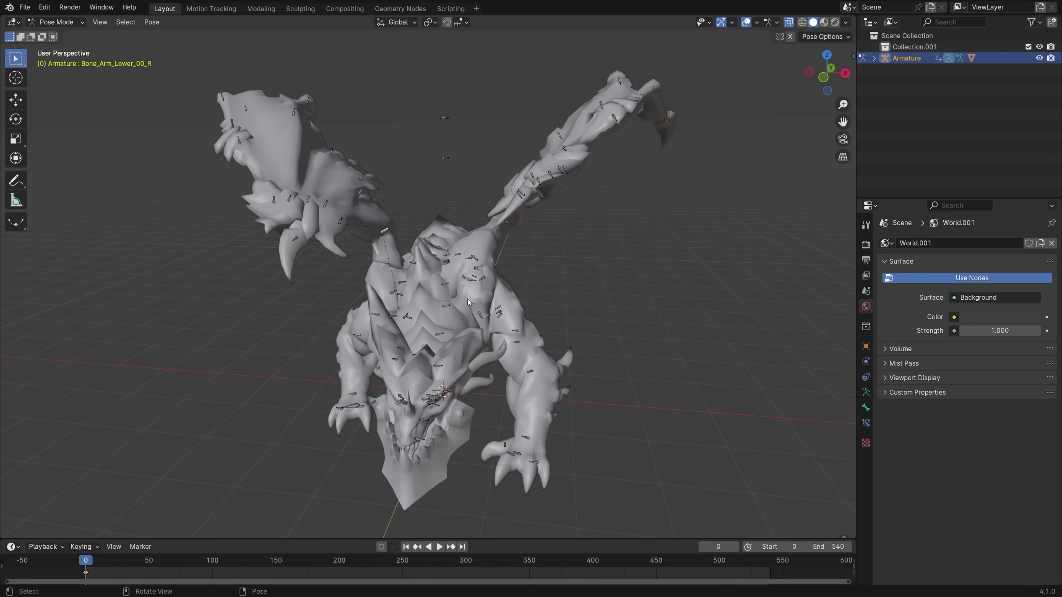
key("r")
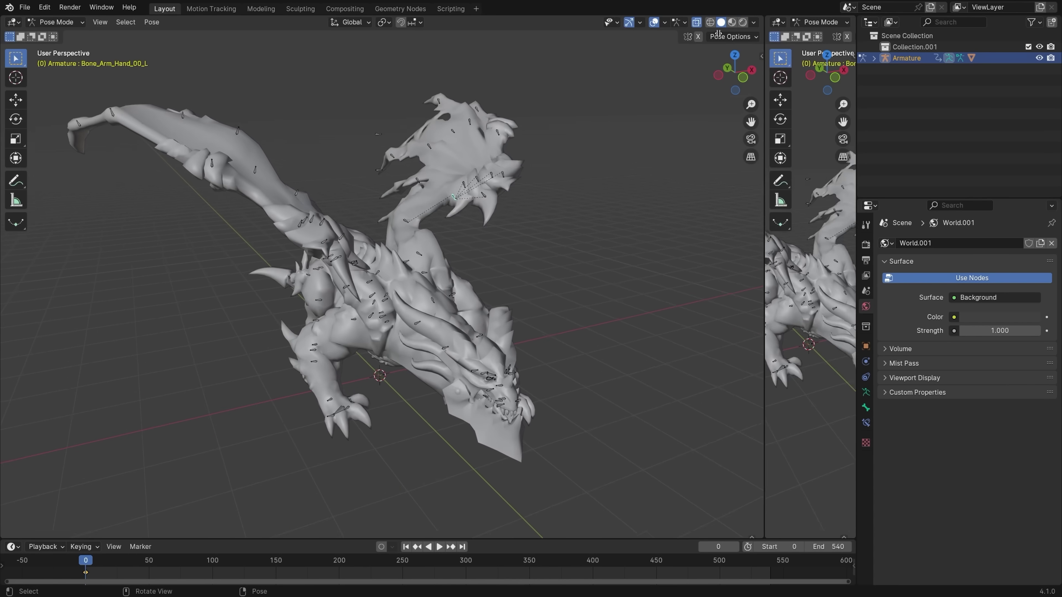
Step: Split the 3D viewport vertically and turn the second area into a Nonlinear Animation editor
left_click_drag(771, 102, 465, 102)
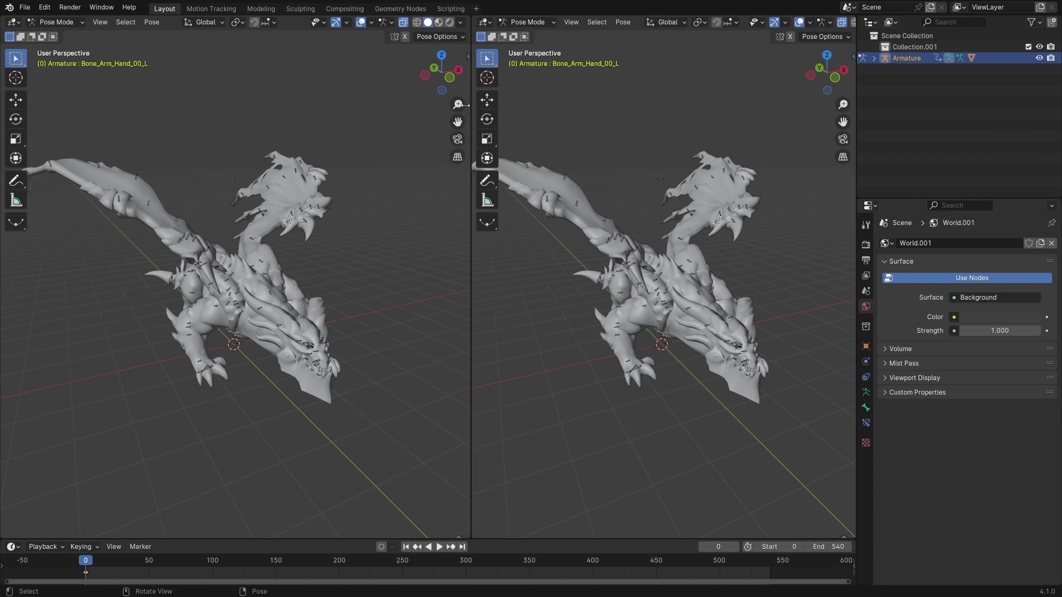
left_click(481, 22)
left_click(639, 101)
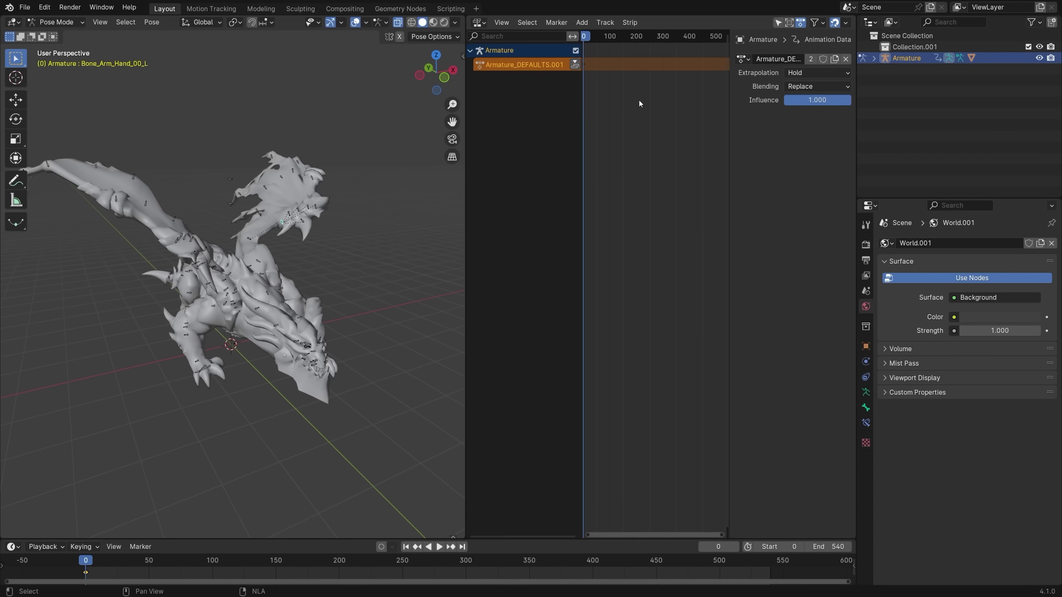
Step: Assign the Armature_Channel Hearth_full action to the armature and play it back, viewing the dragon up close from the front
left_click(743, 59)
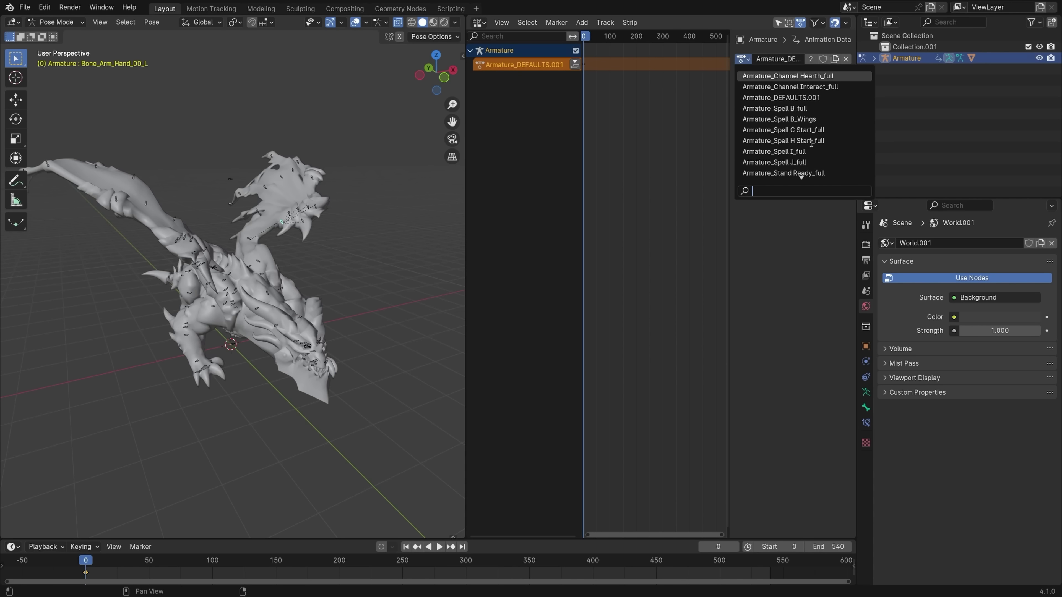
left_click(779, 76)
key("space")
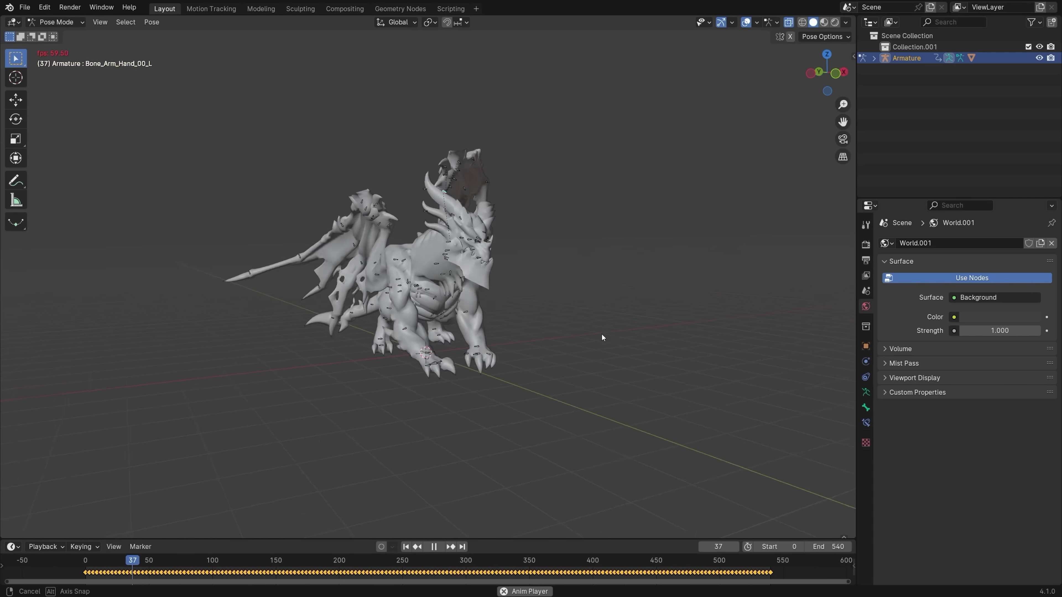
middle_click_drag(602, 333, 537, 349)
scroll(591, 325, "up", 3)
key("space")
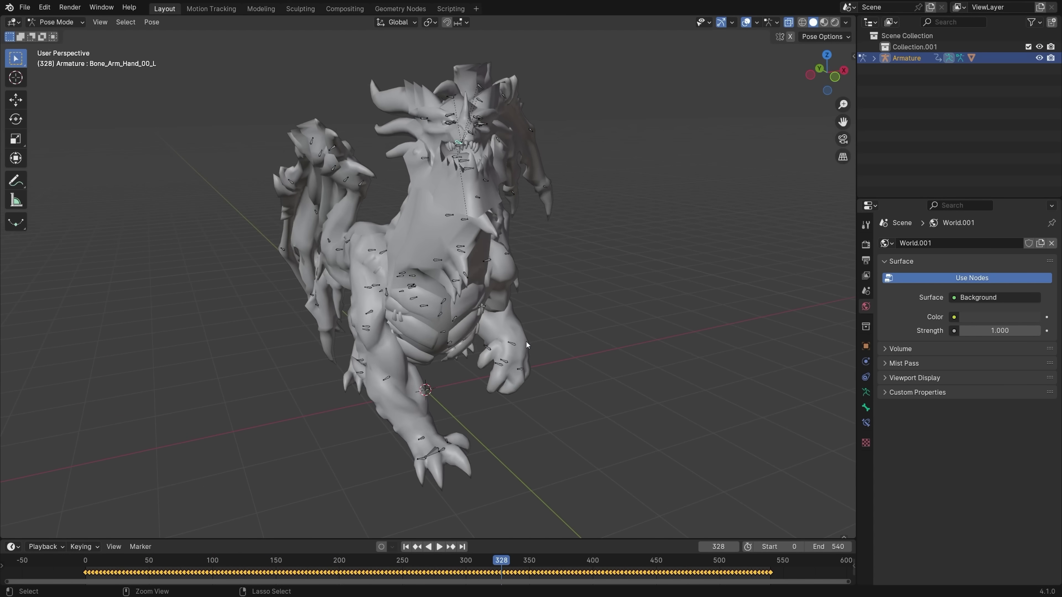
Step: Select the dragon's mesh and examine its textured material from several sides during the animation
left_click(445, 222)
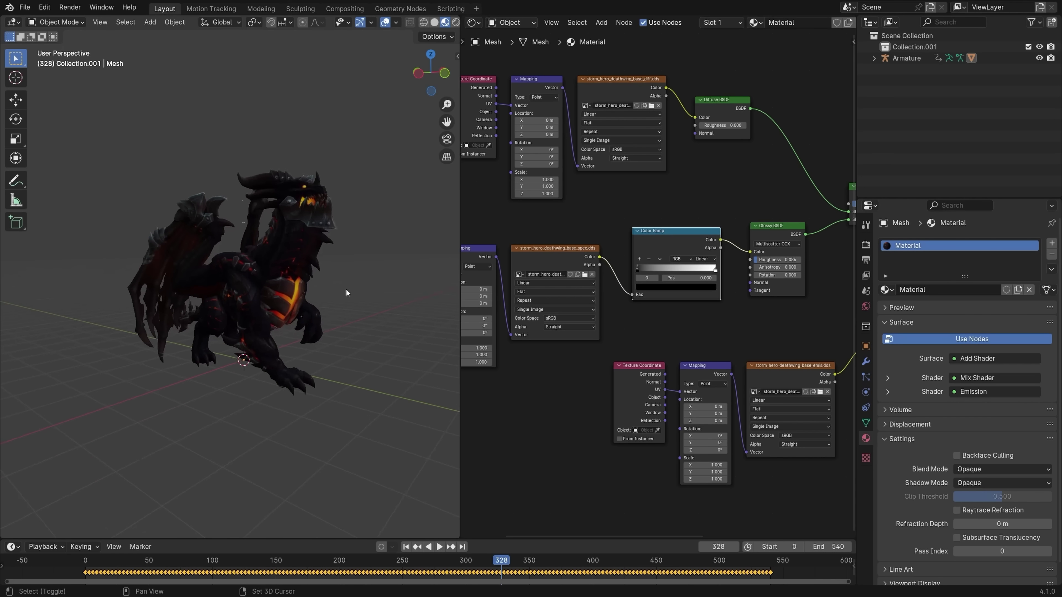
middle_click_drag(346, 289, 200, 300)
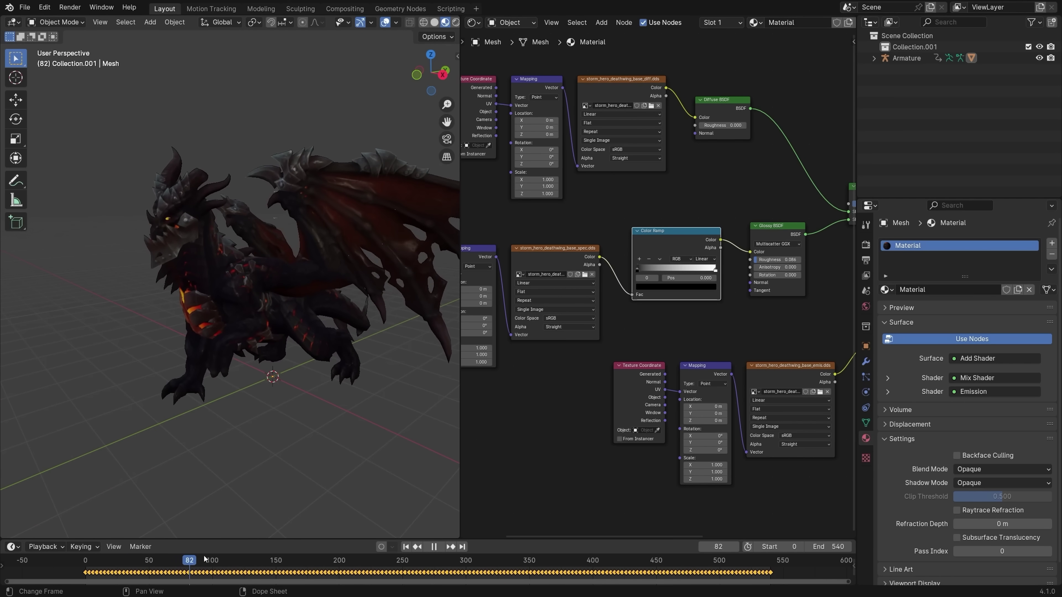
scroll(334, 335, "down", 5)
middle_click_drag(334, 335, 559, 318)
Step: Maximize the 3D viewport and trackball-rotate the dragon's mouth bones into an open-jawed pose
key("ctrl+space")
scroll(605, 332, "up", 3)
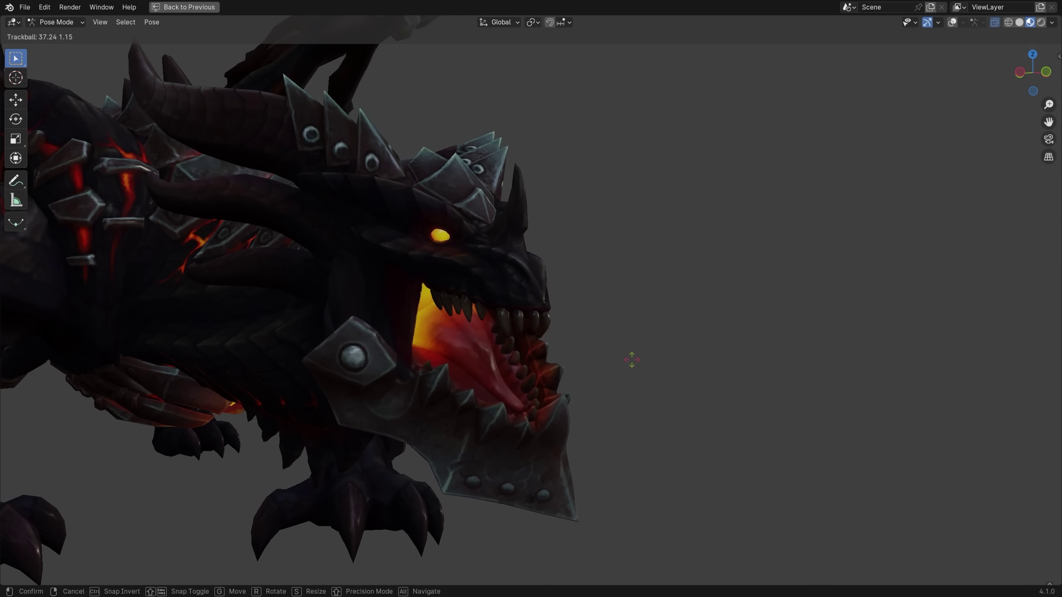
left_click(544, 331)
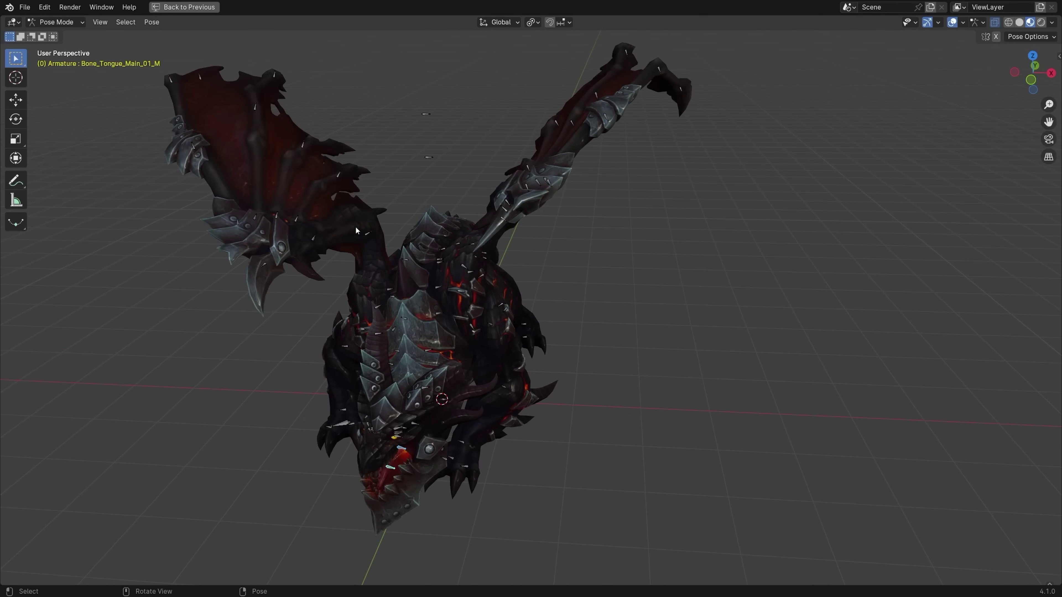
middle_click_drag(403, 273, 536, 310)
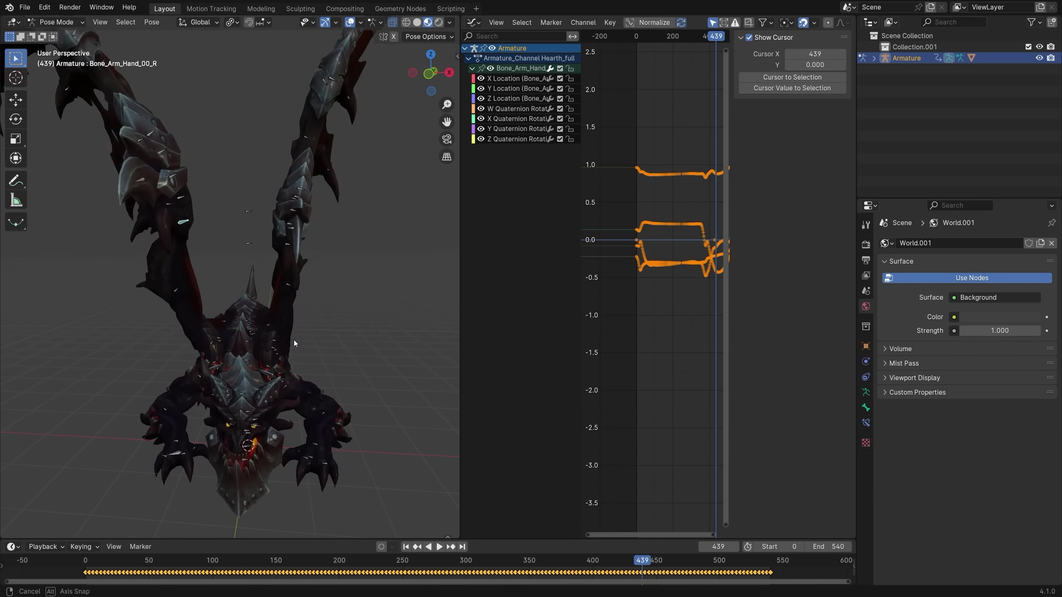
Step: Delete the X, Y and Z Scale channels of Bone_Arm_Upper_00_R and scale that bone up to enlarge the wing
scroll(294, 339, "up", 5)
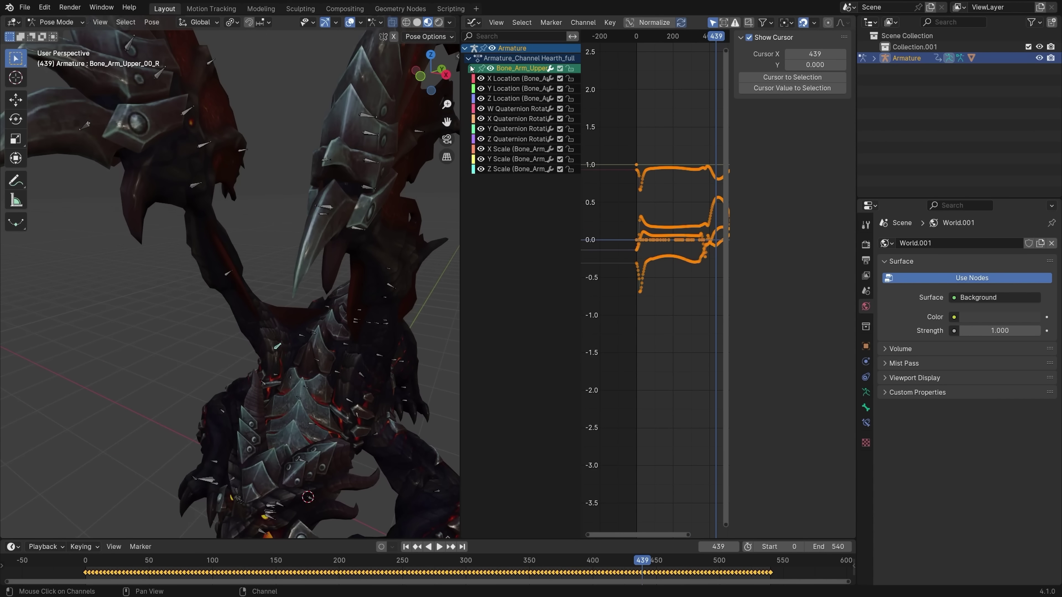
left_click(506, 170)
key("x")
key("s")
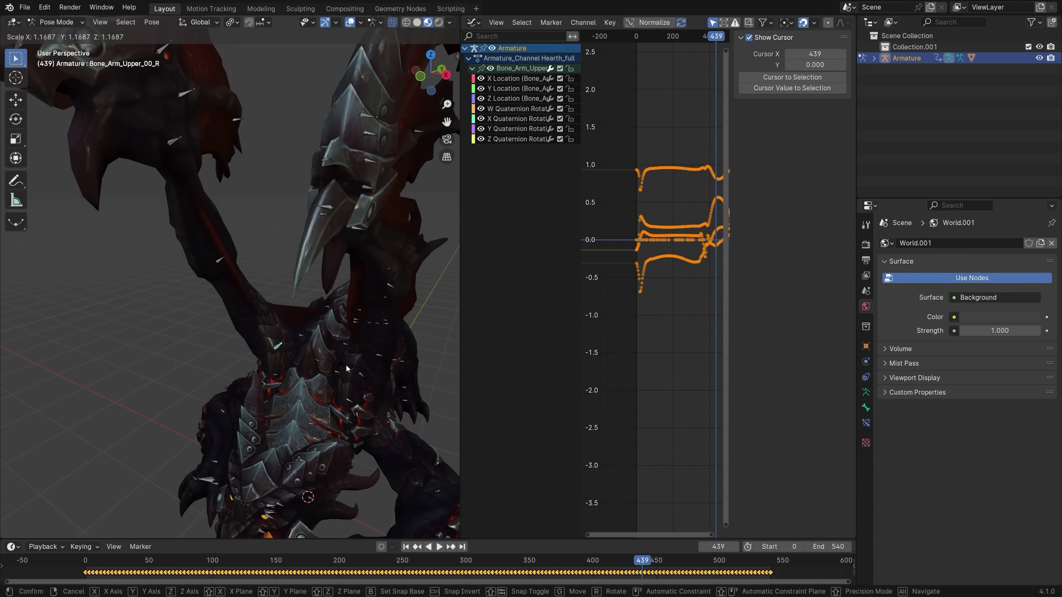
left_click(350, 310)
scroll(350, 310, "down", 6)
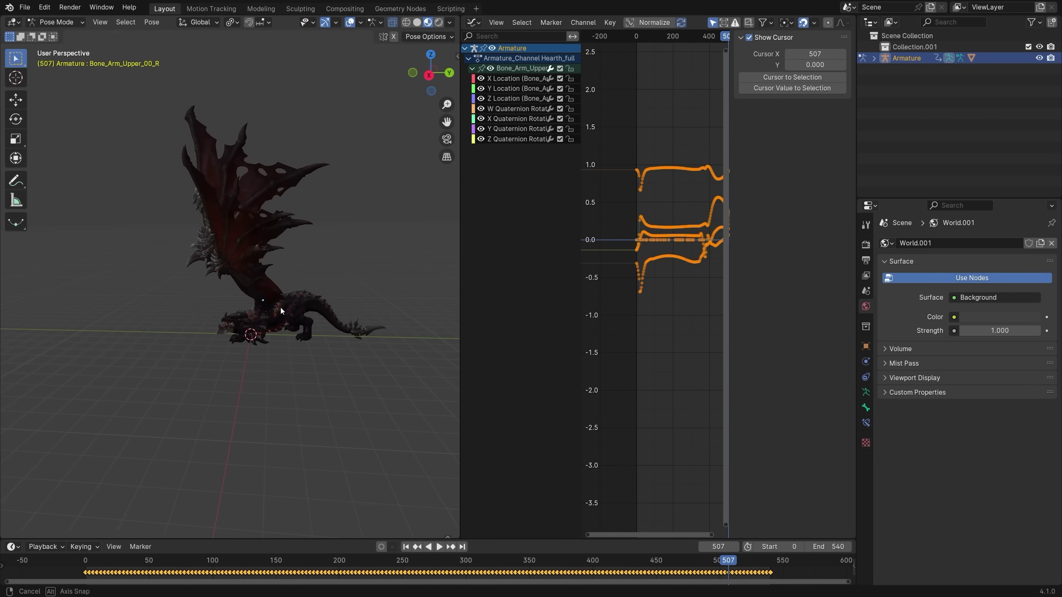
middle_click_drag(281, 310, 349, 309)
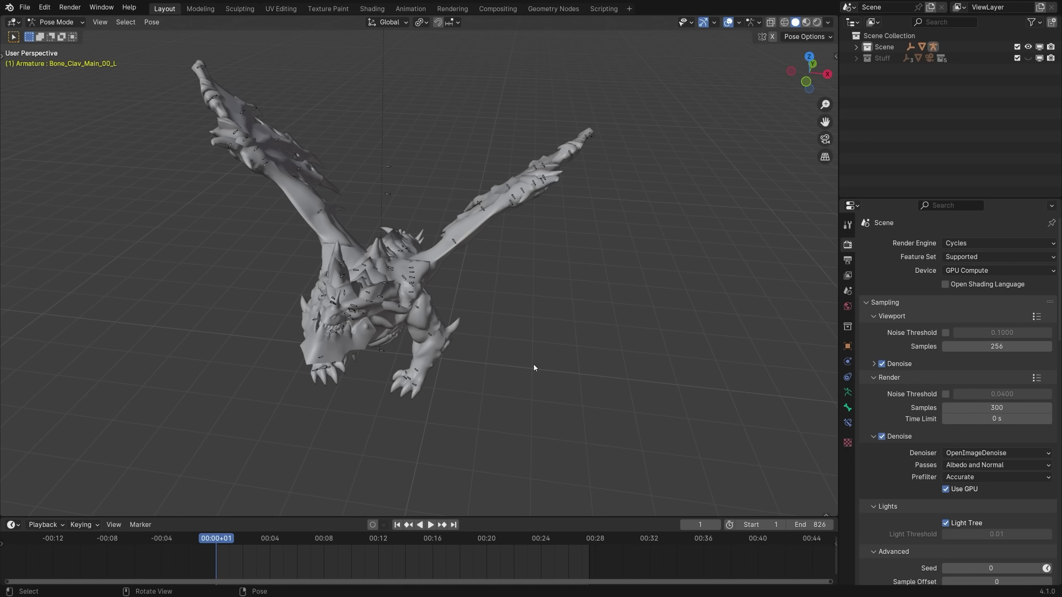
Step: Scale the bones at the dragon's shoulders and along its wings in Pose Mode to adjust the wing proportions
scroll(523, 287, "up", 6)
middle_click_drag(523, 287, 418, 268)
left_click(409, 288)
key("s")
left_click(530, 312)
left_click(470, 238)
key("s")
left_click(547, 256)
middle_click_drag(548, 257, 619, 260)
key("s")
left_click(620, 257)
Step: Delete the animation channels of the selected wing hand and finger bones from the GLIDE CYCLE 300f action
scroll(571, 251, "up", 3)
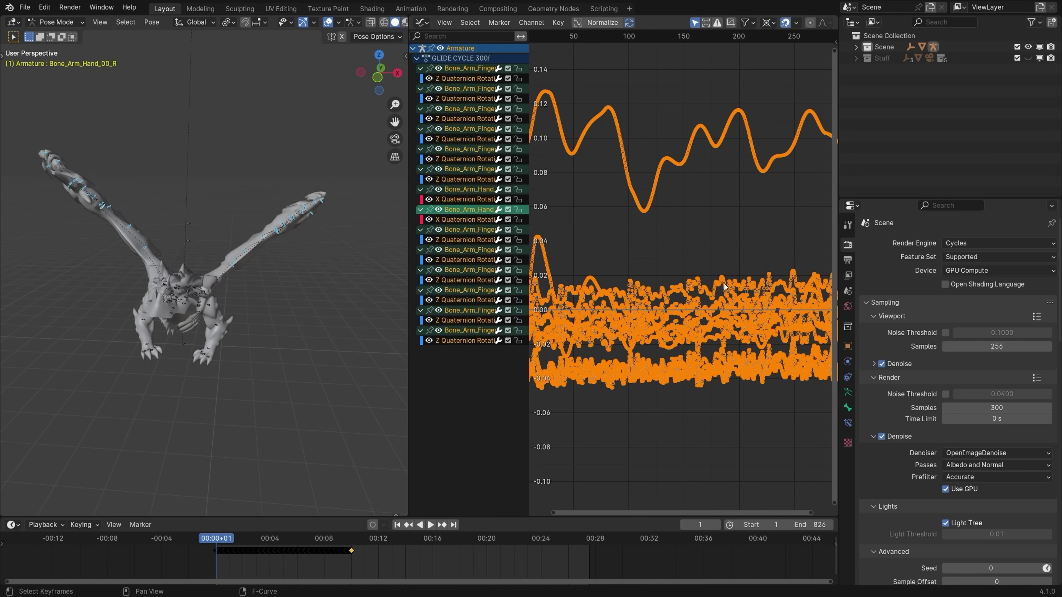
key("x")
left_click(701, 235)
Step: In front view, rotate the wing bones until both wings spread almost horizontally in a gliding pose
key("KP_1")
scroll(293, 350, "up", 3)
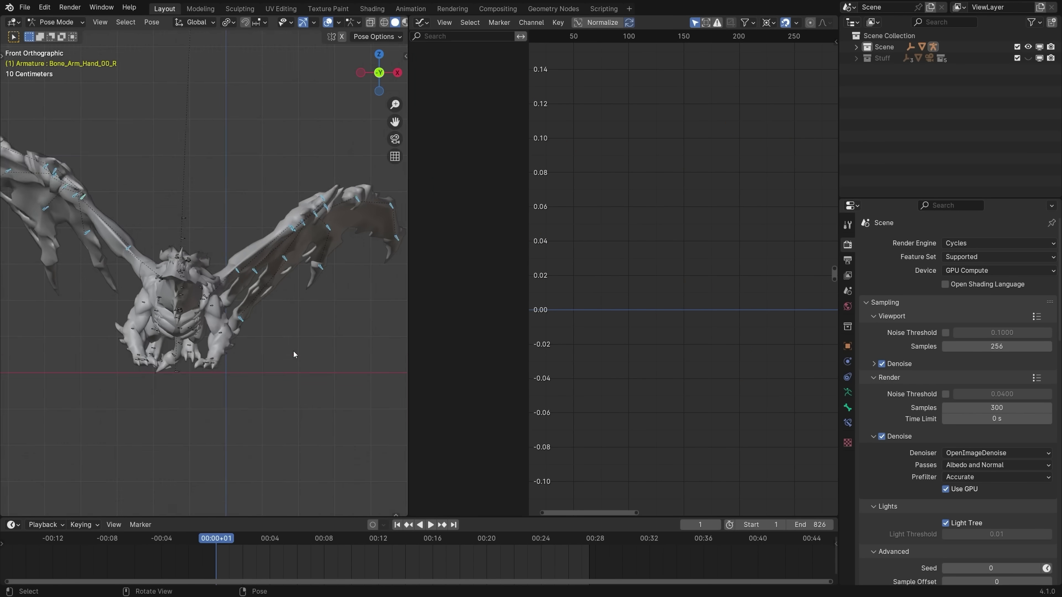
key("r")
key("r")
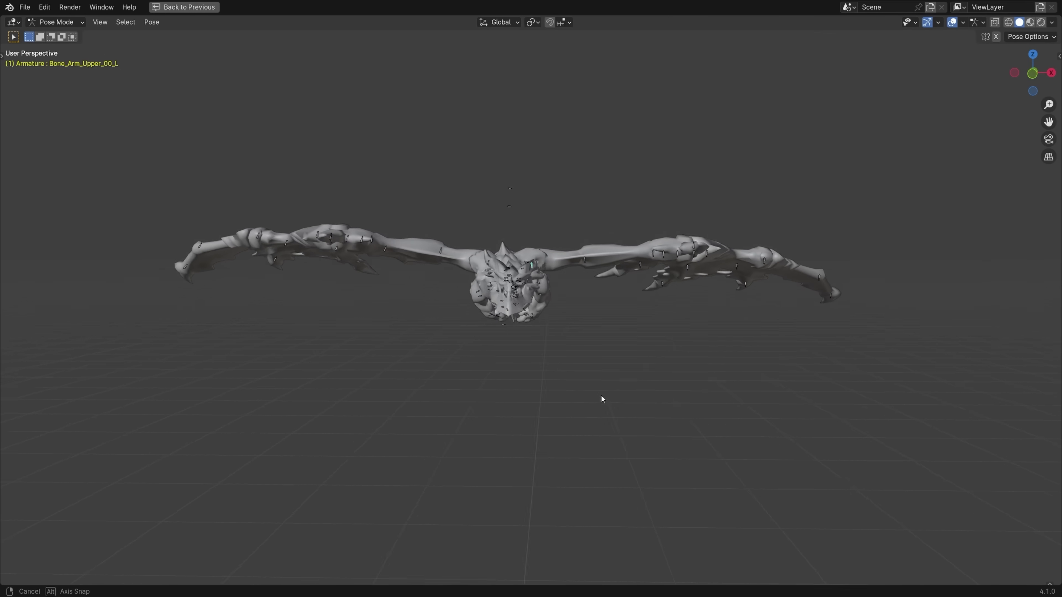
middle_click_drag(602, 396, 572, 394)
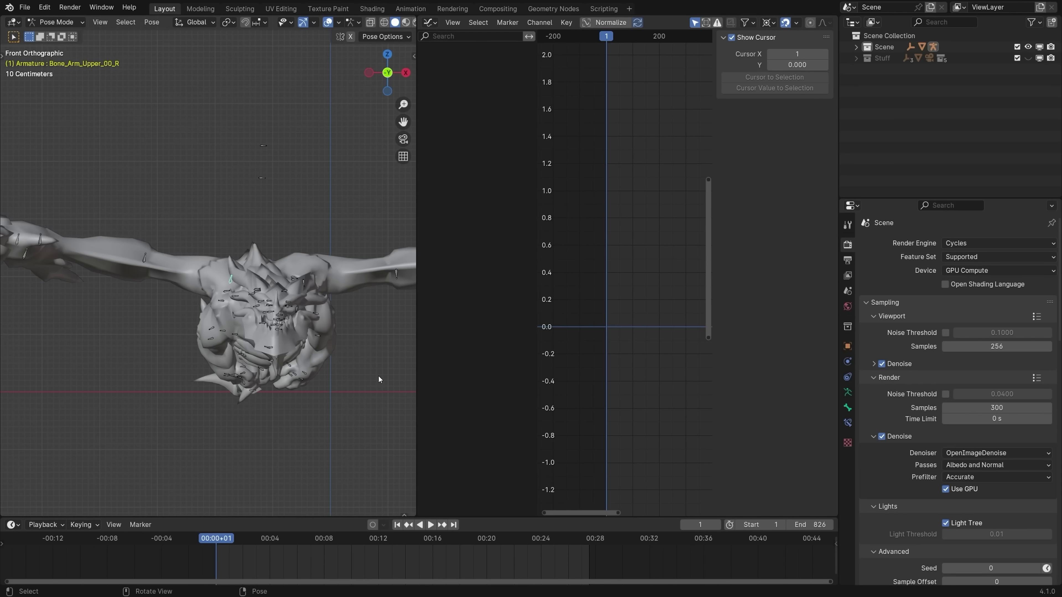
Step: Insert a rotation keyframe on Bone_Arm_Upper_00_R at frame 1 and add a Noise modifier to its W Quaternion Rotation curve
key("k")
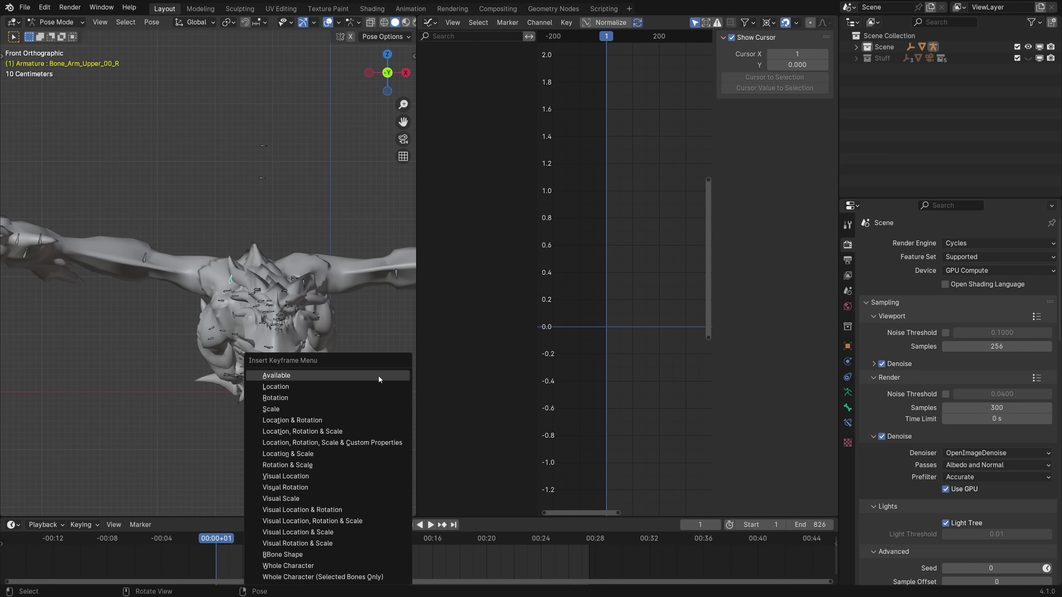
left_click(378, 375)
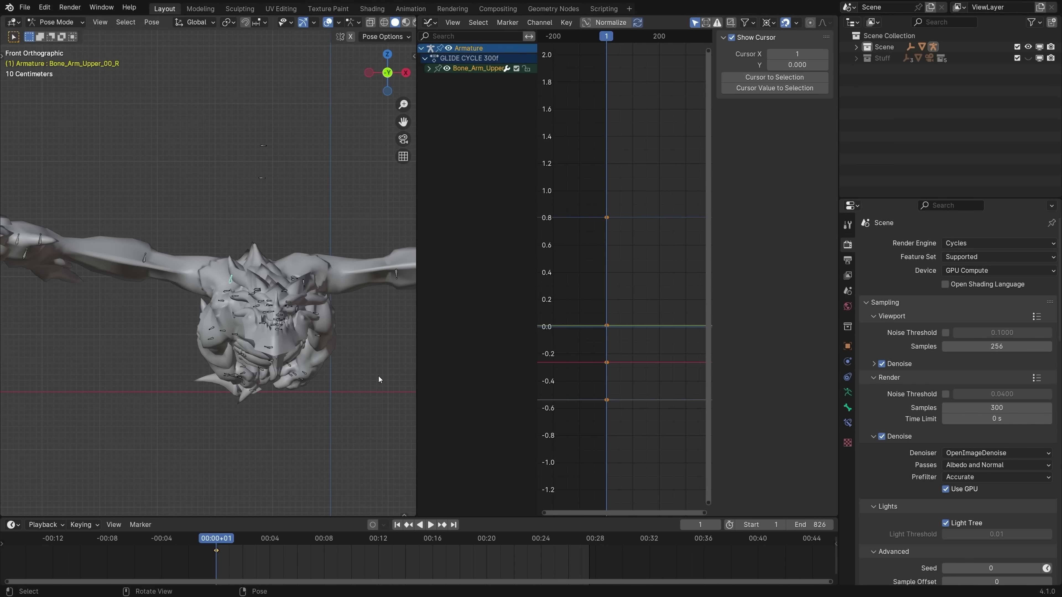
left_click(429, 69)
left_click(481, 79)
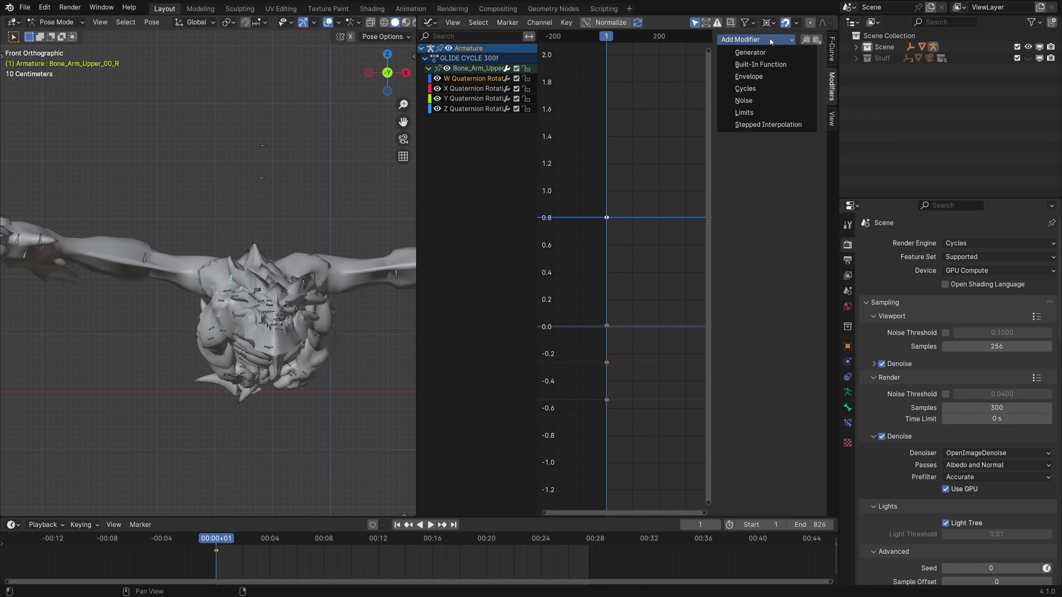
left_click(756, 100)
left_click_drag(786, 88, 778, 91)
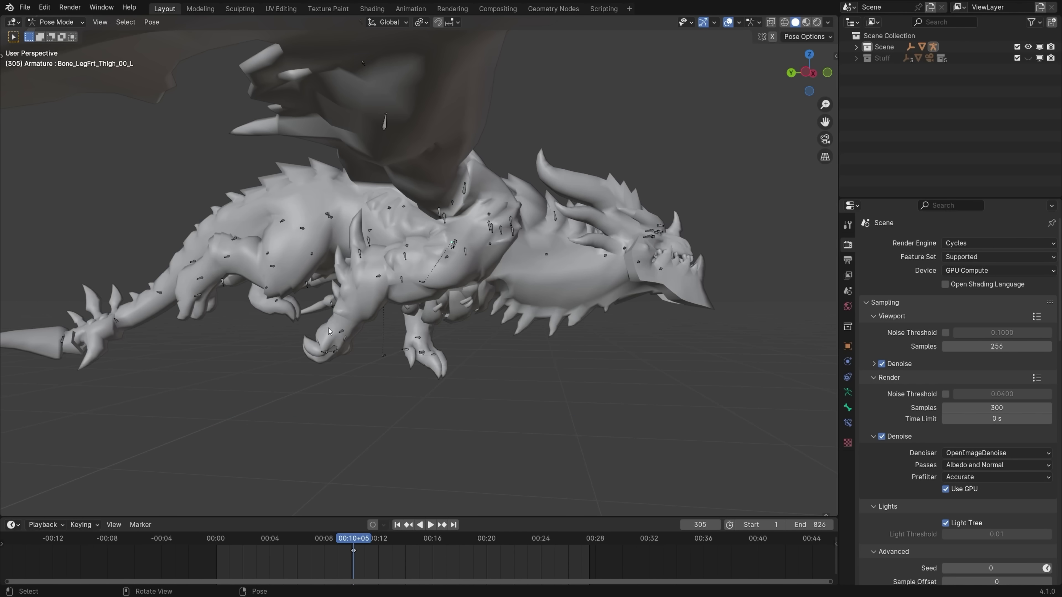
Step: Rotate the left front leg's thigh and calf bones to tuck the leg back for flight at frame 305
key("r")
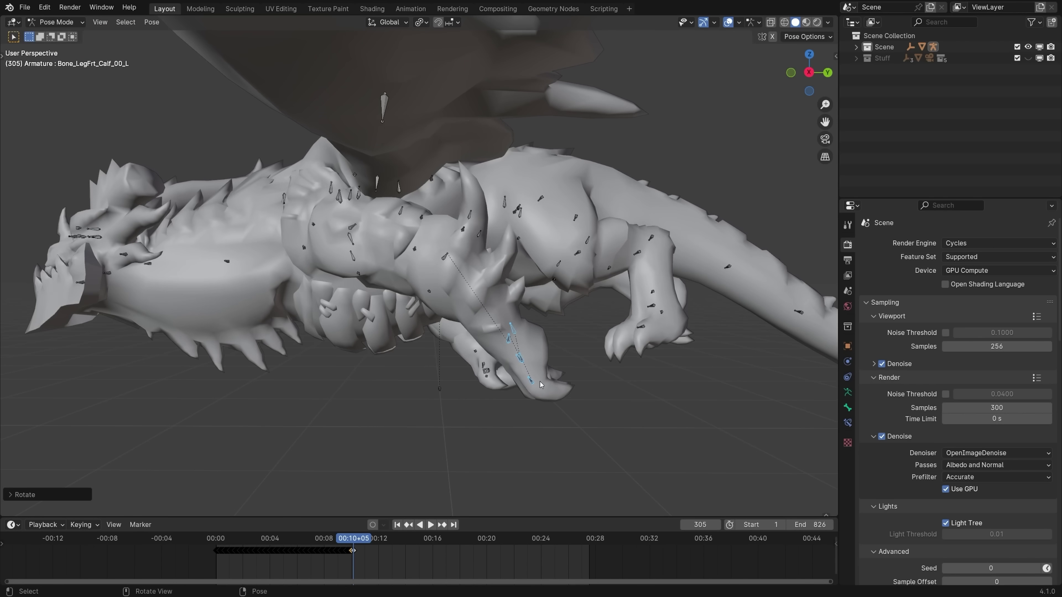
middle_click_drag(540, 381, 556, 300)
key("bracketleft")
key("r")
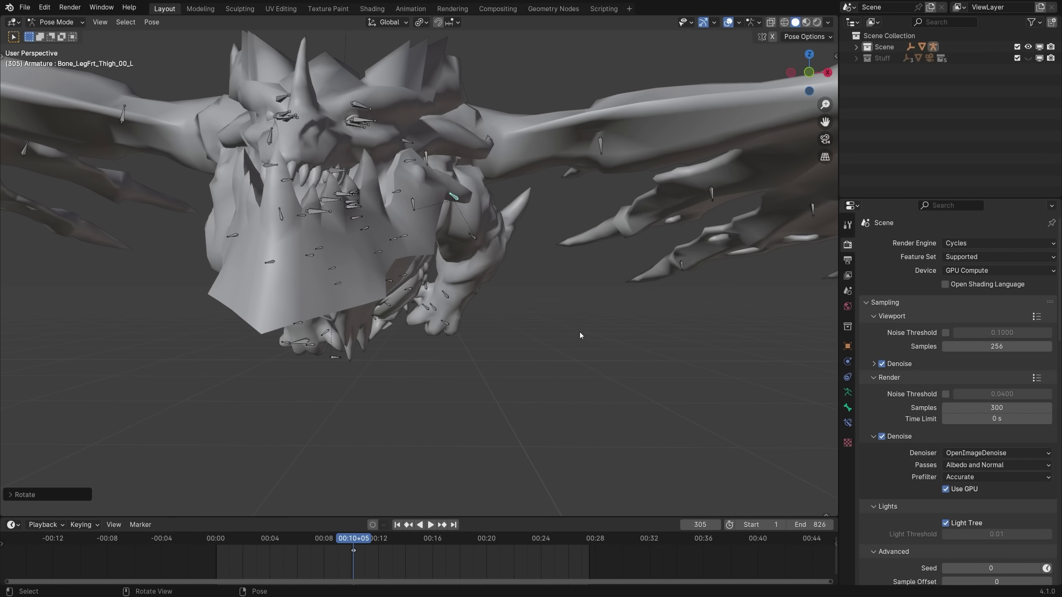
scroll(561, 307, "down", 3)
middle_click_drag(562, 307, 417, 332)
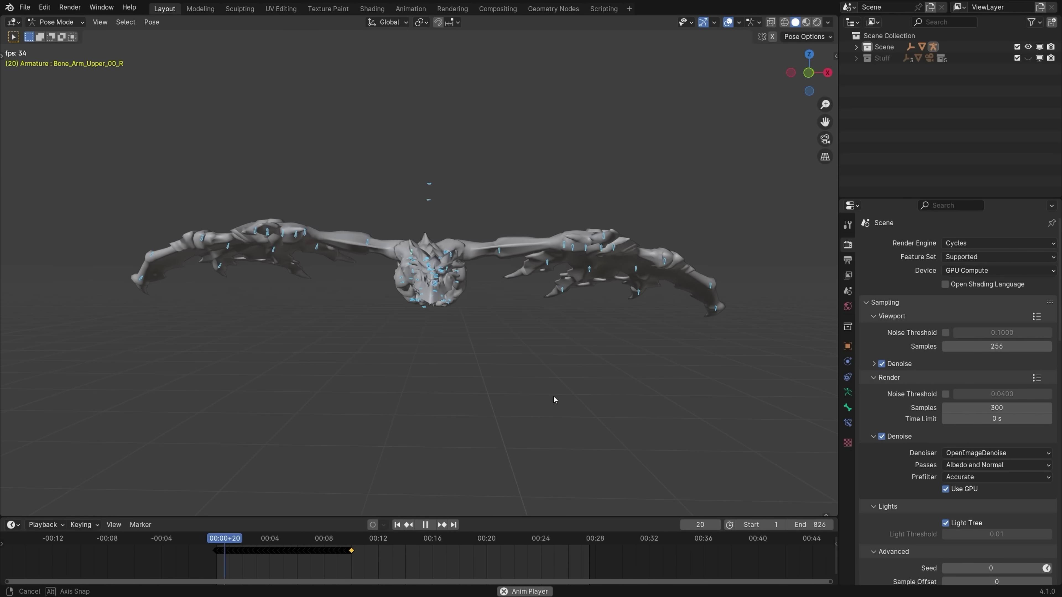
Step: Review the playing glide animation from the front and side, switch to Object Mode and stop playback
middle_click_drag(553, 400, 560, 403)
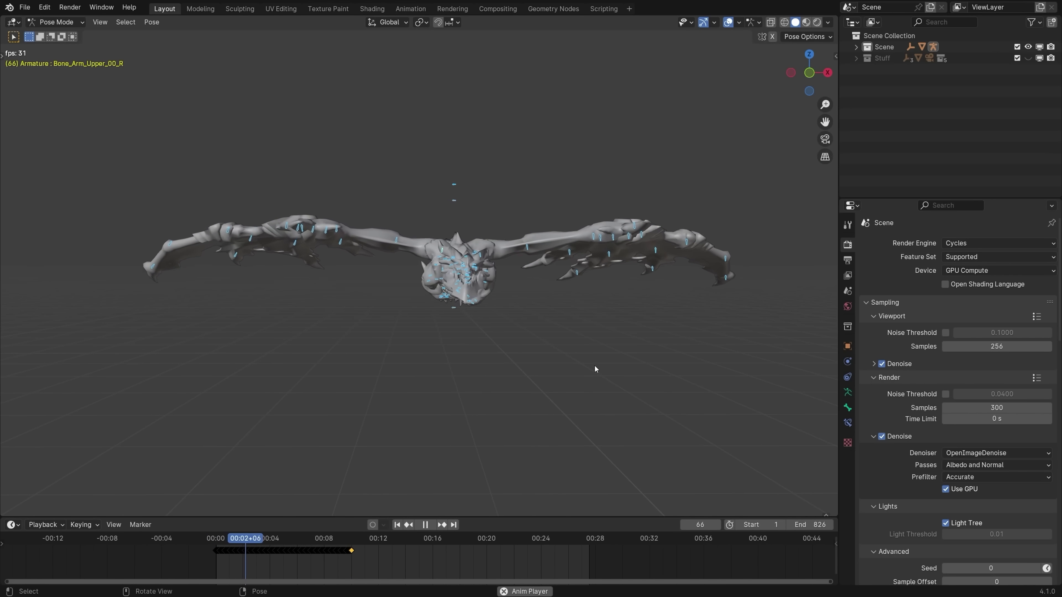
mouse_move(578, 367)
middle_mouse_down()
mouse_move(561, 340)
mouse_move(738, 372)
mouse_move(591, 290)
mouse_move(542, 318)
mouse_move(521, 287)
middle_mouse_up()
key("ctrl+Tab")
key("space")
Step: Change the viewport shading from Solid, maximize the viewport and examine the gliding dragon from another angle
key("z")
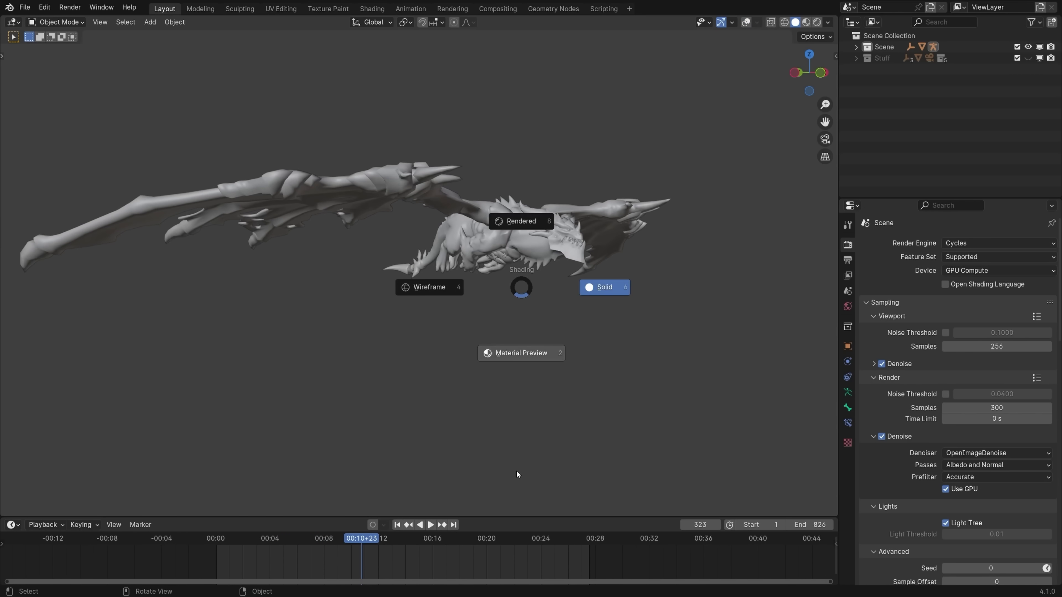
left_click(507, 263)
key("ctrl+space")
mouse_move(612, 333)
middle_mouse_down()
mouse_move(588, 333)
mouse_move(641, 318)
mouse_move(772, 436)
mouse_move(831, 449)
middle_mouse_up()
key("space")
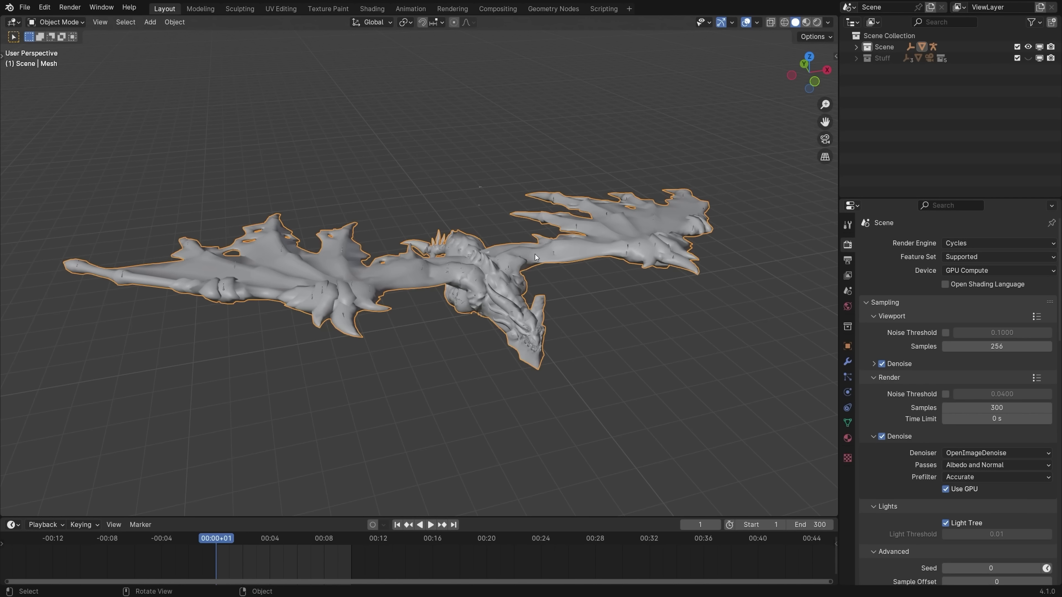
Step: View the dragon mesh from directly above and switch it to Vertex Paint mode
middle_click_drag(540, 267, 579, 294)
key("KP_7")
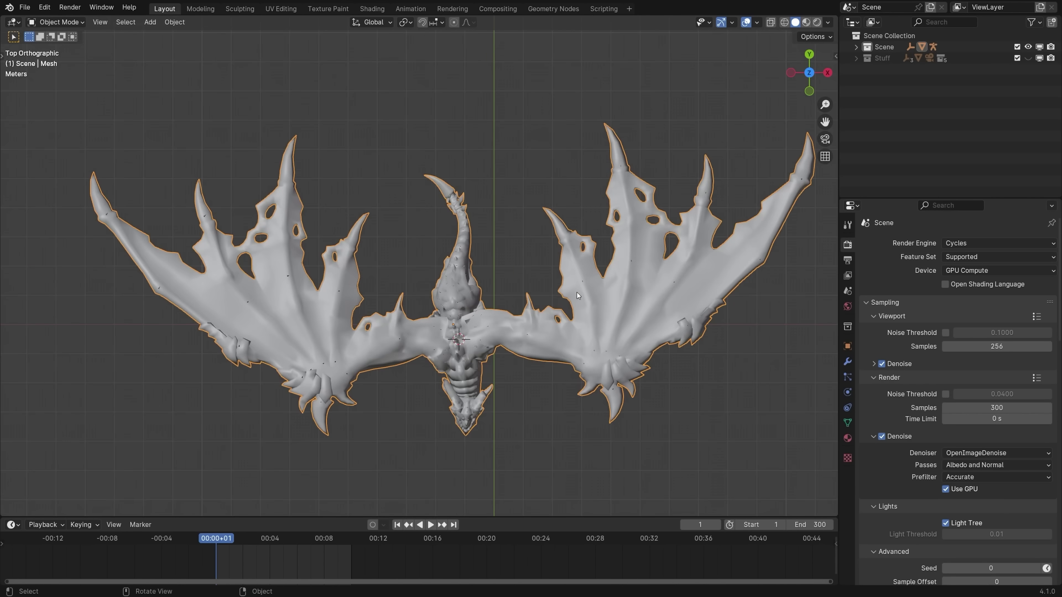
scroll(486, 274, "up", 3)
key("ctrl+Tab")
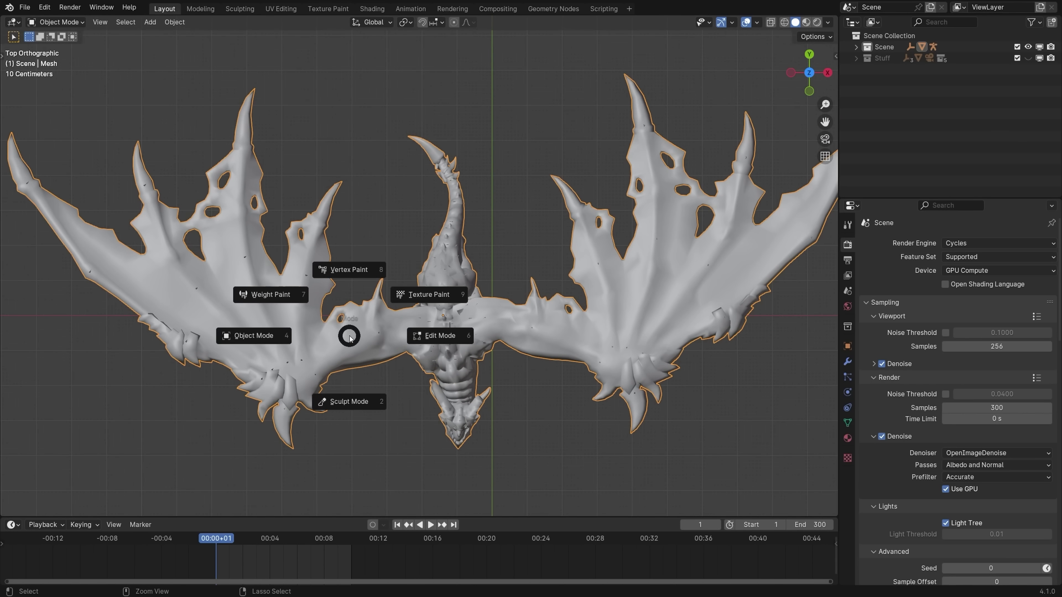
left_click(357, 268)
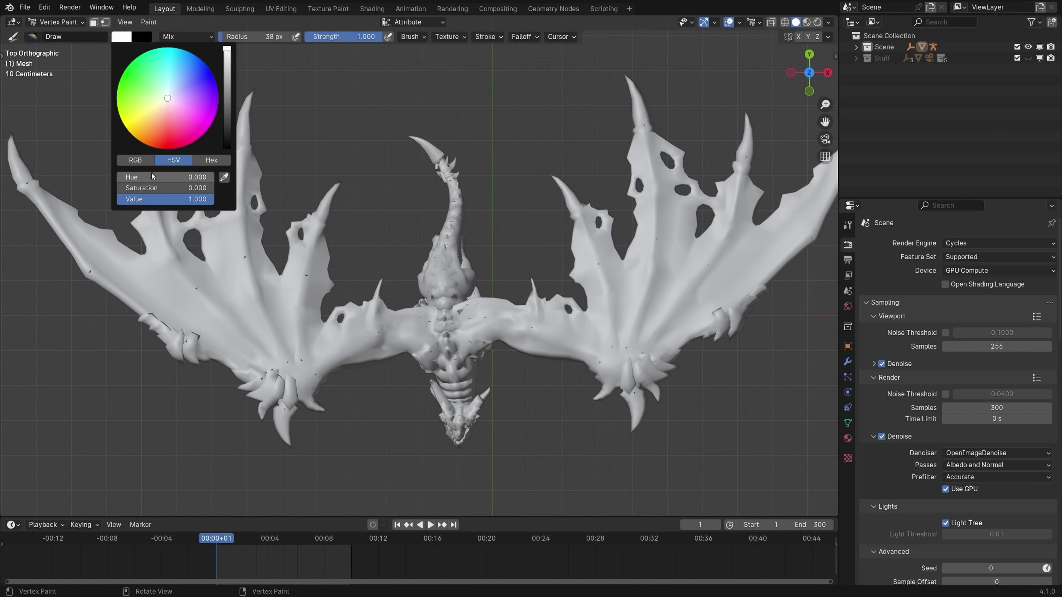
Step: Vertex-paint the dragon's body green and its wing membranes red, and export the animated model as FBX
left_click_drag(196, 200, 126, 199)
key("shift+k")
key("KP_2")
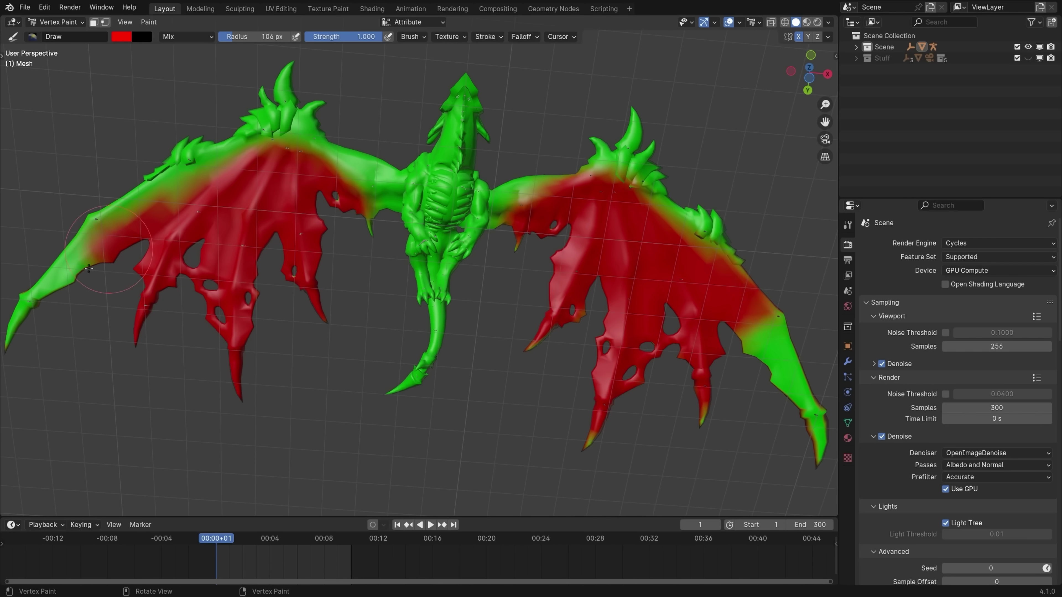
middle_click_drag(83, 267, 587, 349)
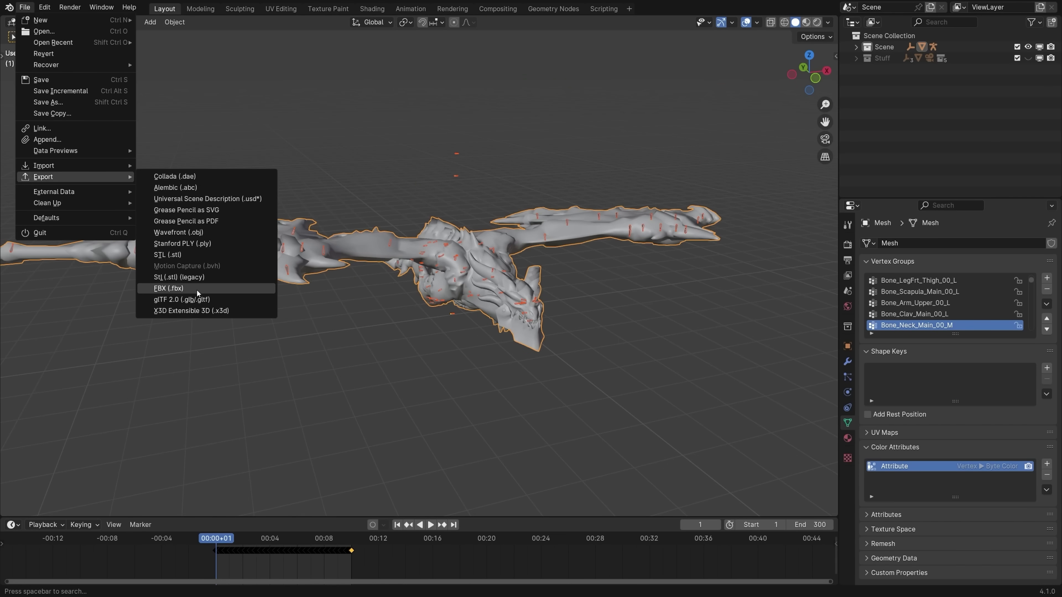
left_click(197, 289)
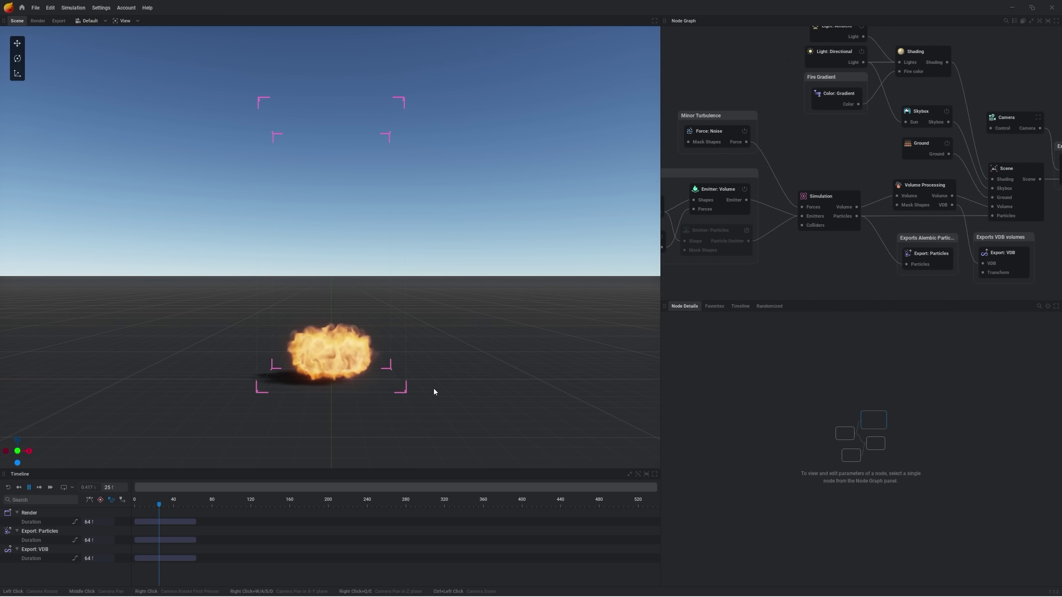
Step: Switch to EmberGen, try recolouring the red stop of the fire gradient, and browse the preset library
left_click_drag(433, 388, 431, 410)
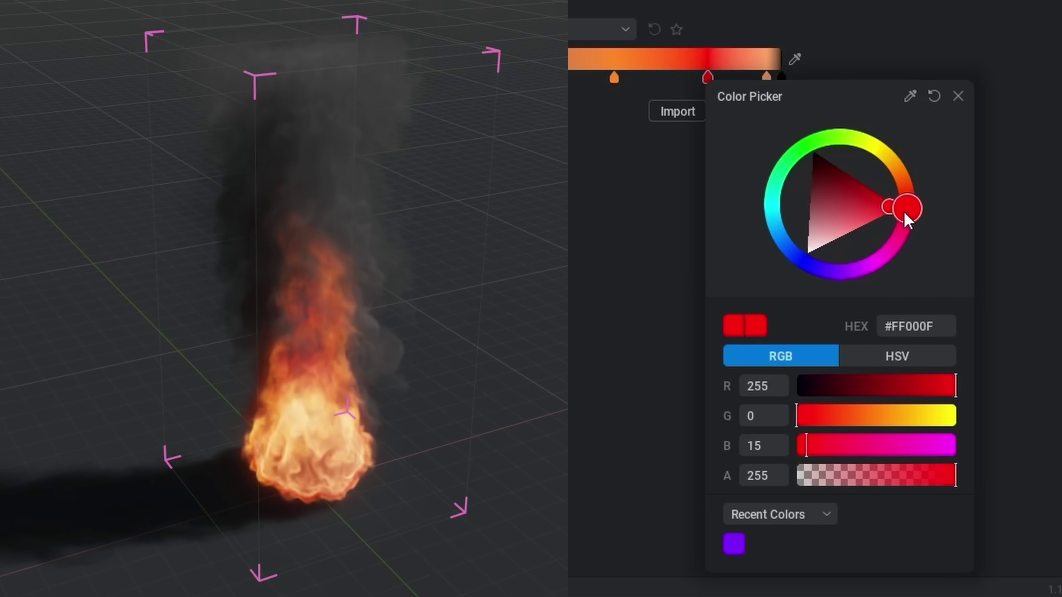
left_click_drag(906, 209, 842, 252)
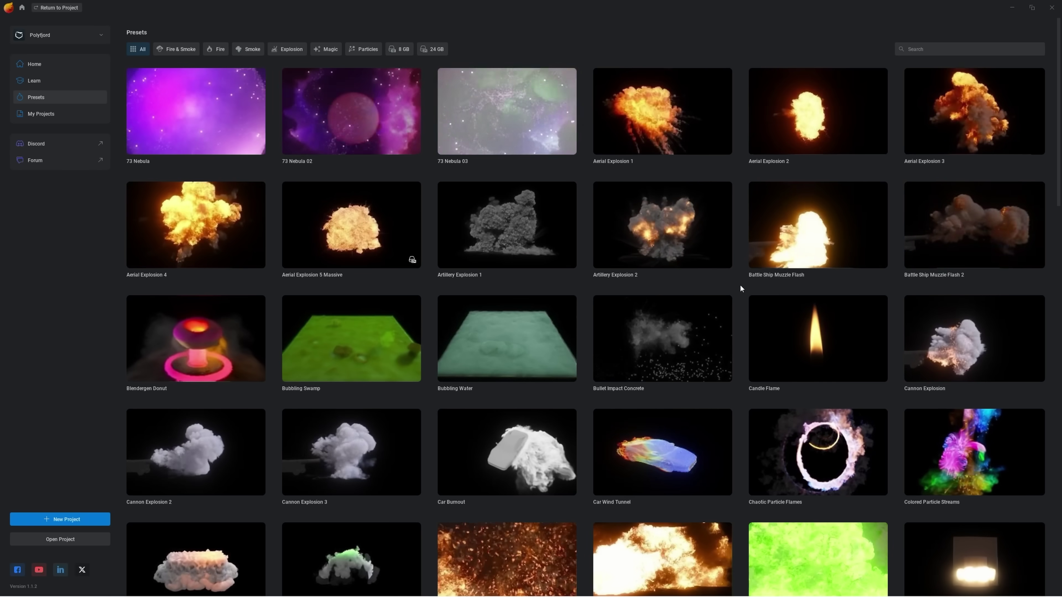
scroll(740, 284, "down", 5)
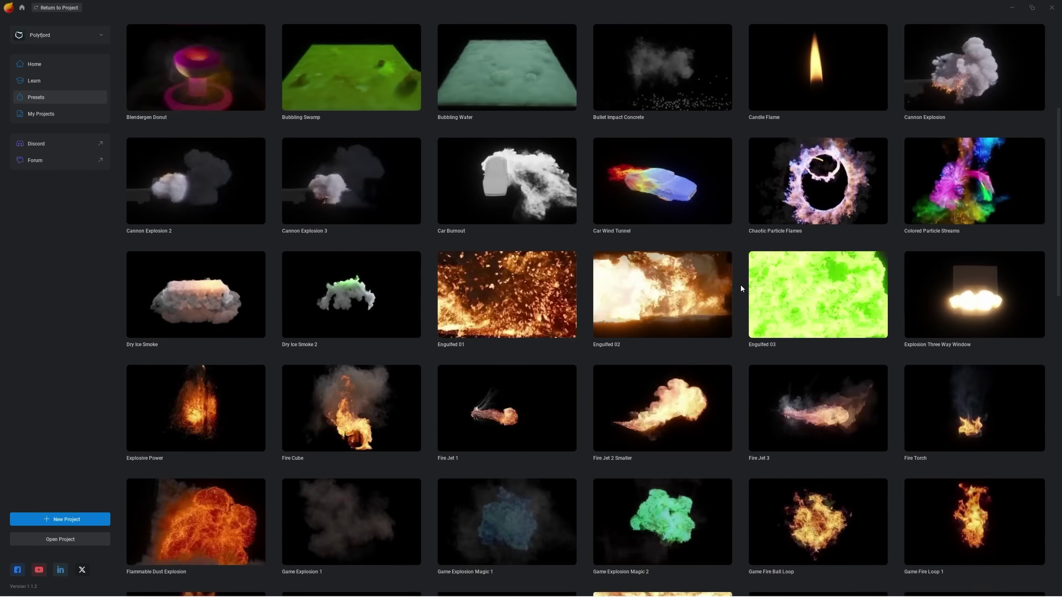
scroll(740, 284, "down", 3)
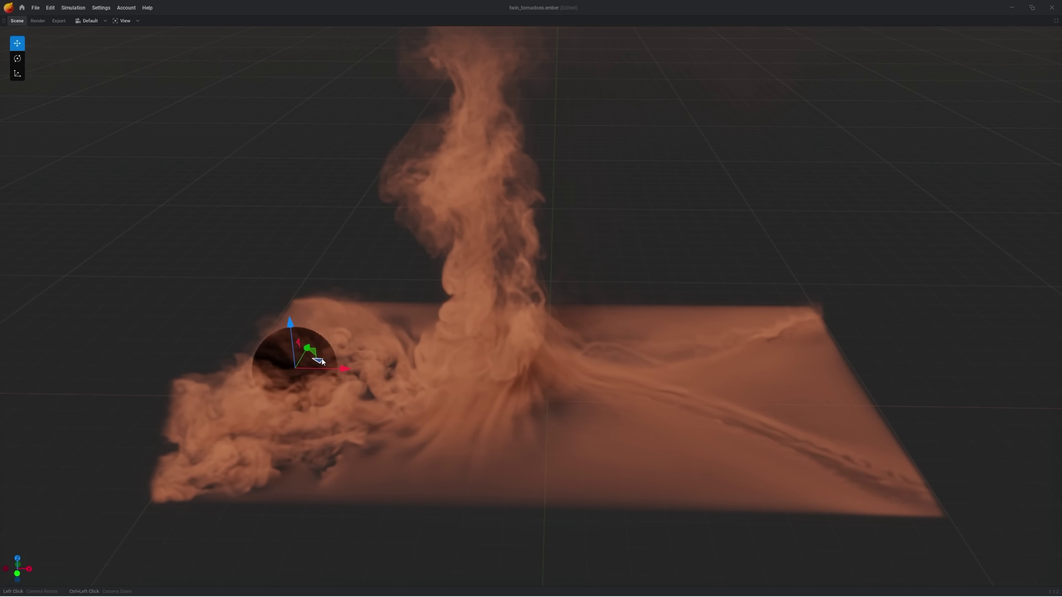
Step: Try moving the sphere through the twin_tornadoes simulation and the box through the dry_ice_smoke simulation
left_click_drag(339, 359, 497, 354)
left_click_drag(594, 341, 639, 431)
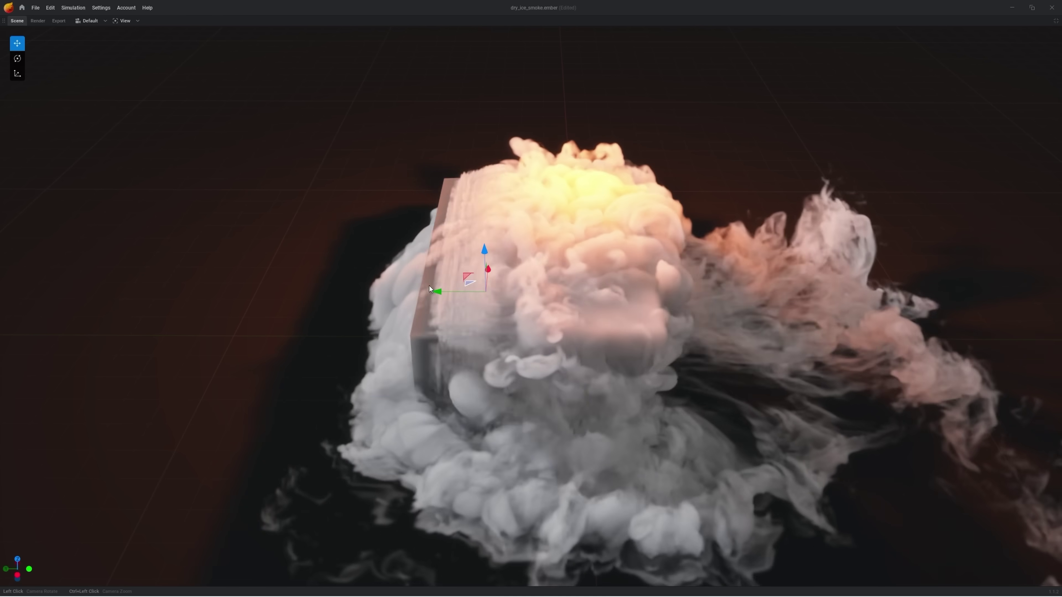
left_click_drag(518, 292, 476, 285)
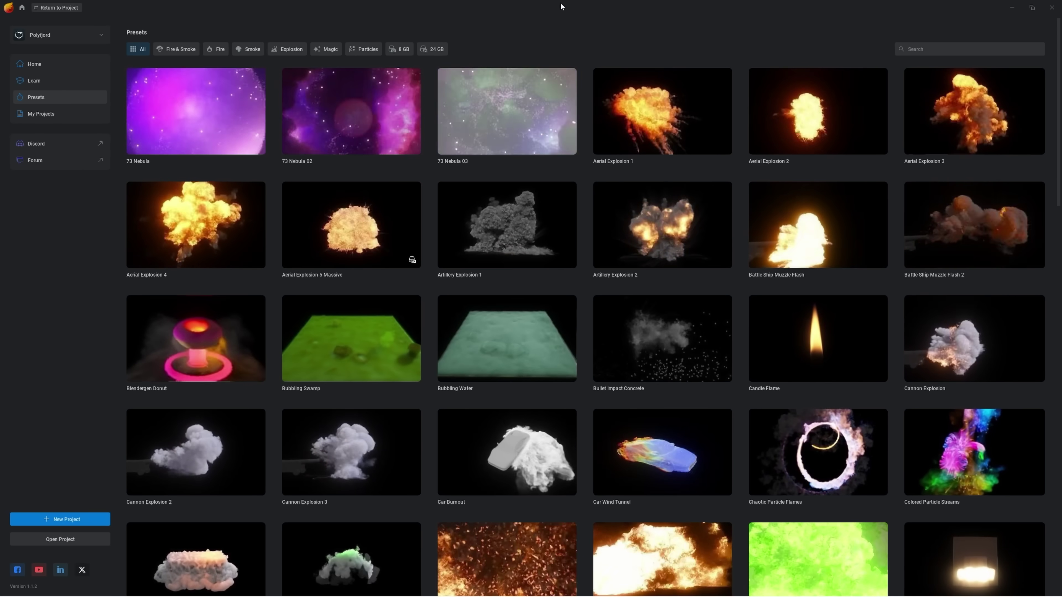
Step: Create a new project, import the Deathwing_Animation_v01_ FBX mesh and run the fire simulation on it
left_click(89, 519)
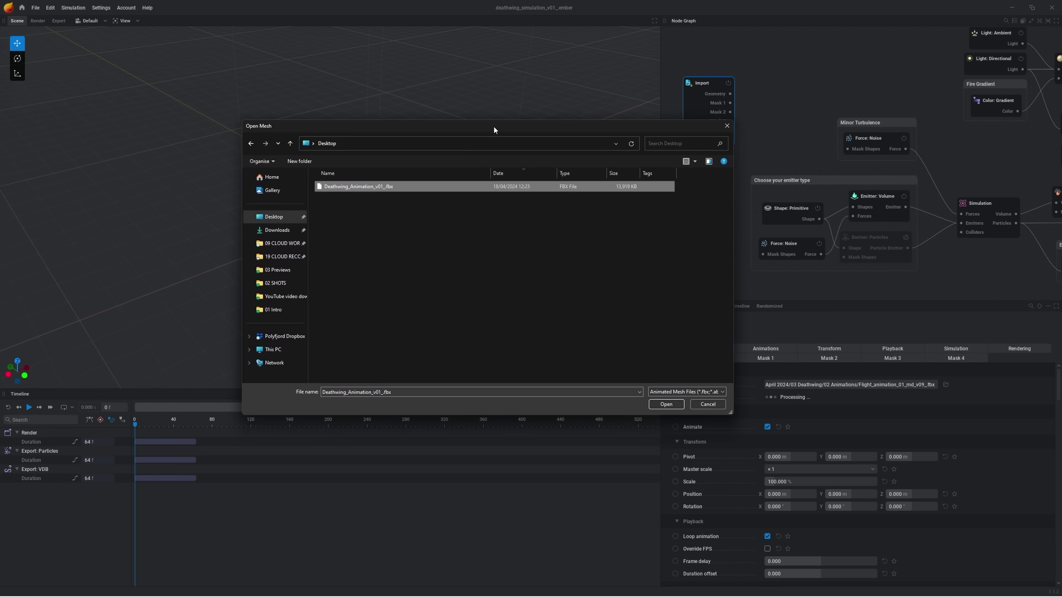
left_click(665, 405)
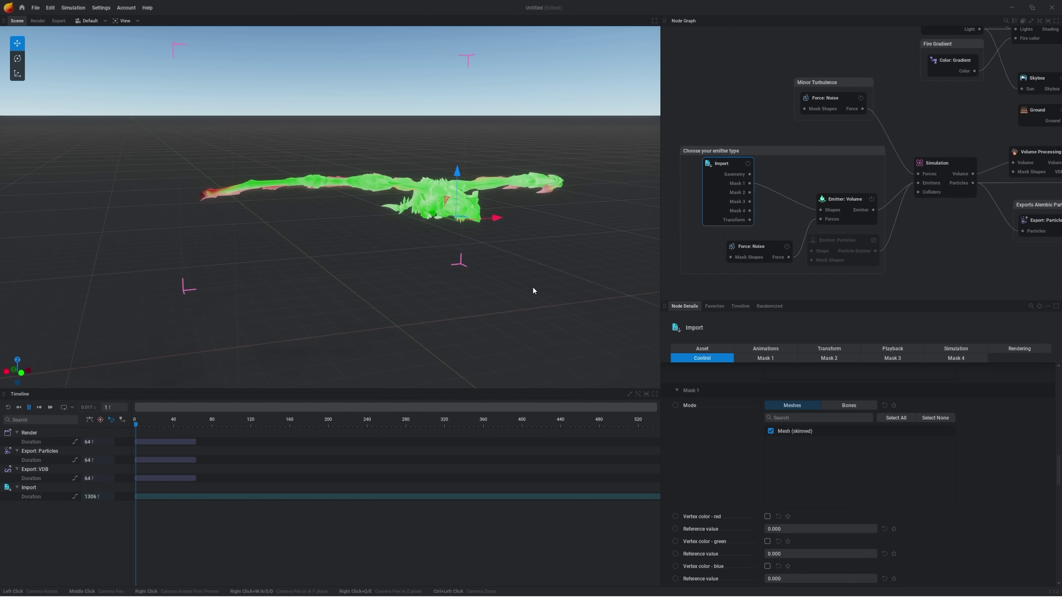
key("space")
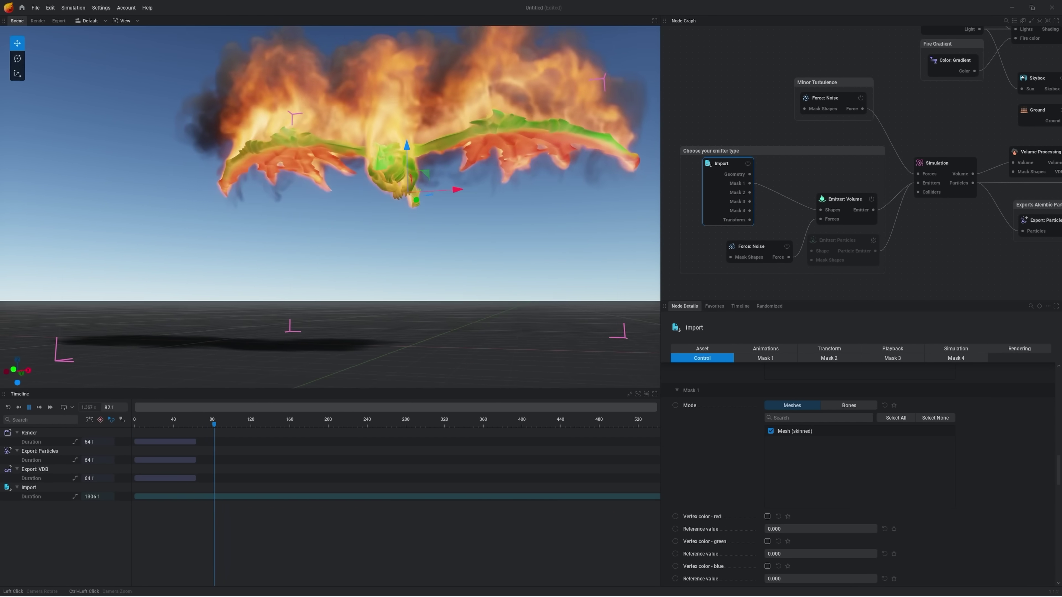
Step: Filter the dragon's Mask 1 by red and green vertex color with the red reference value at 1.000, replaying the simulation
left_click_drag(552, 310, 389, 224)
key("space")
key("space")
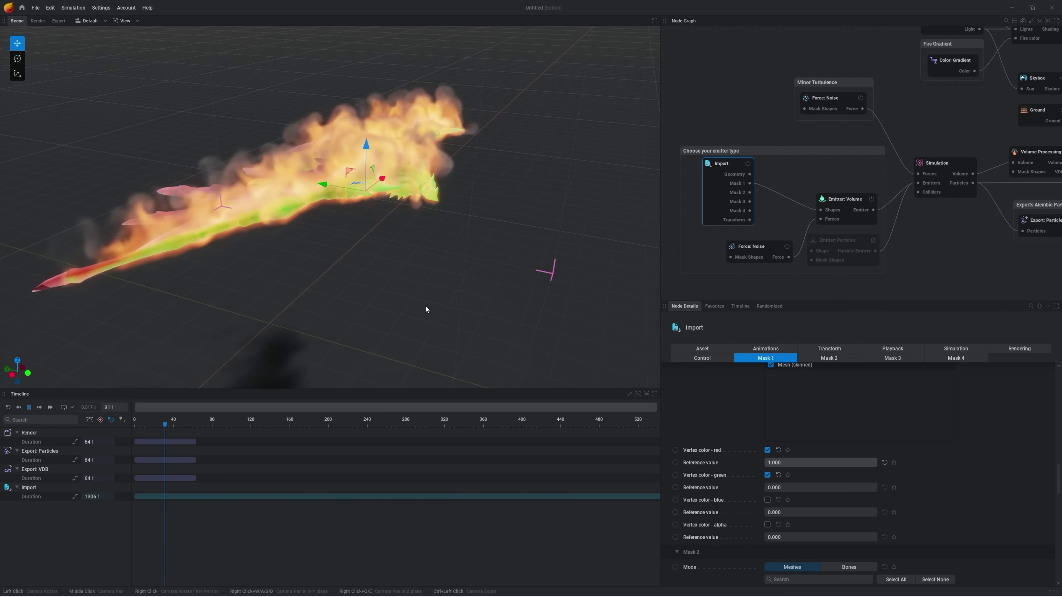
left_click_drag(425, 309, 349, 295)
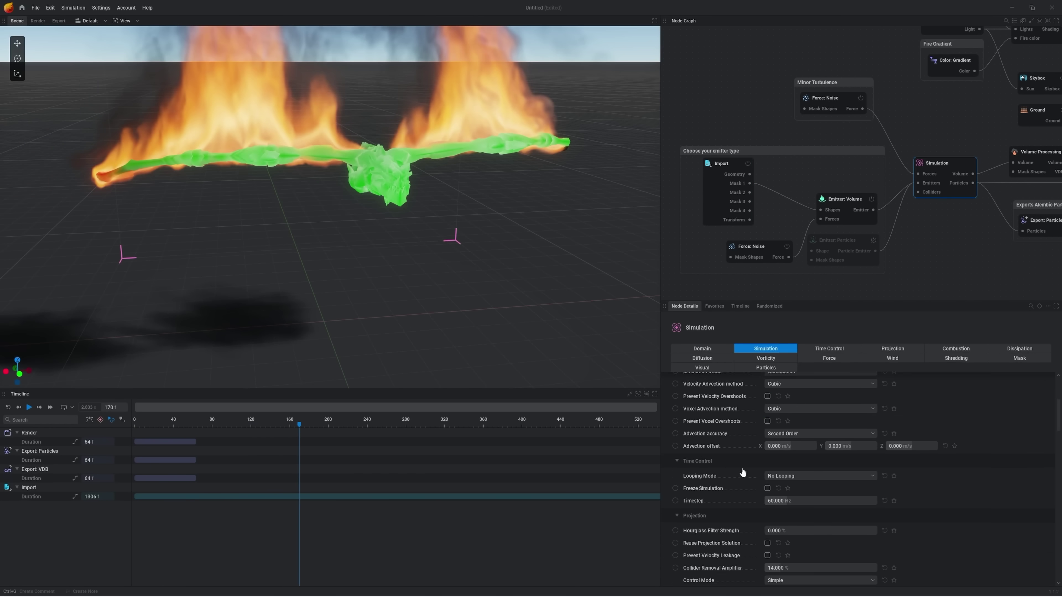
Step: Examine the Simulation node's time control and projection settings, and replay the burning wings from another angle
scroll(741, 461, "down", 3)
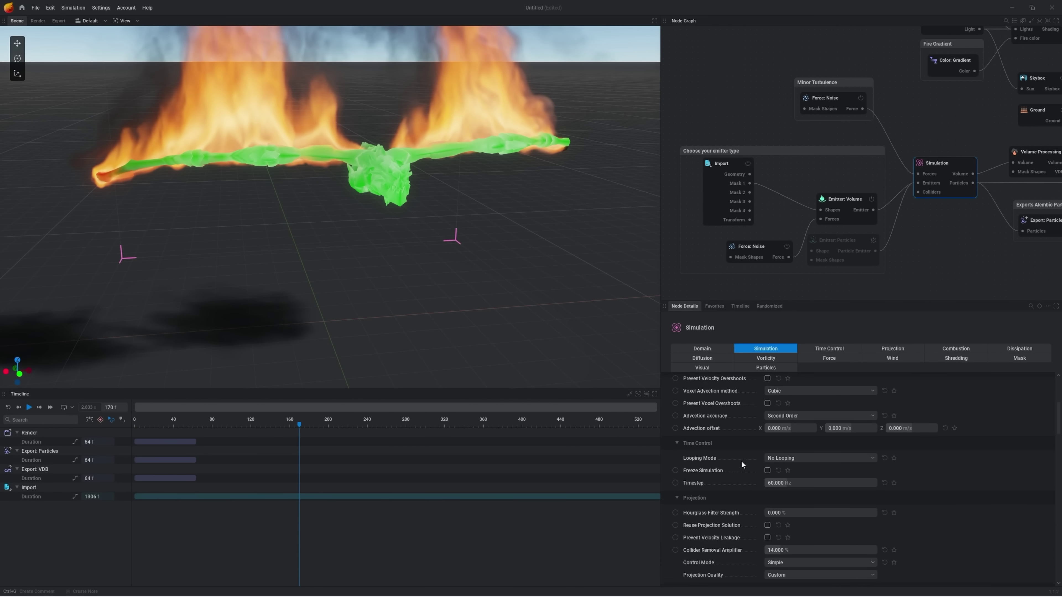
scroll(738, 481, "down", 10)
key("space")
left_click_drag(446, 237, 474, 307)
left_click(316, 118)
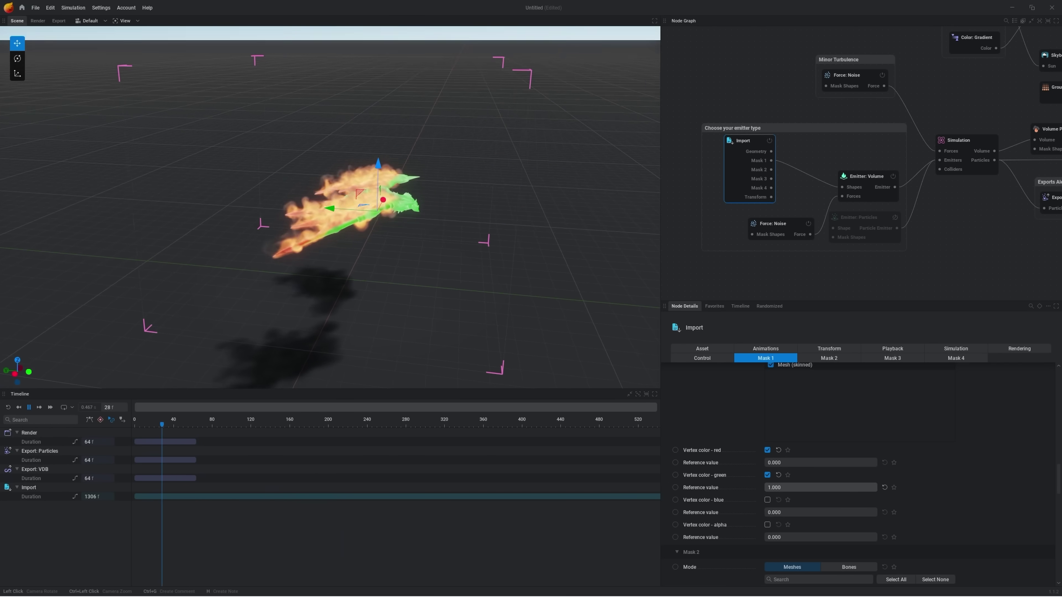
Step: Move the imported dragon back and forth along the Y axis to test the fire trail, and reset the simulation
left_click_drag(400, 188, 400, 152)
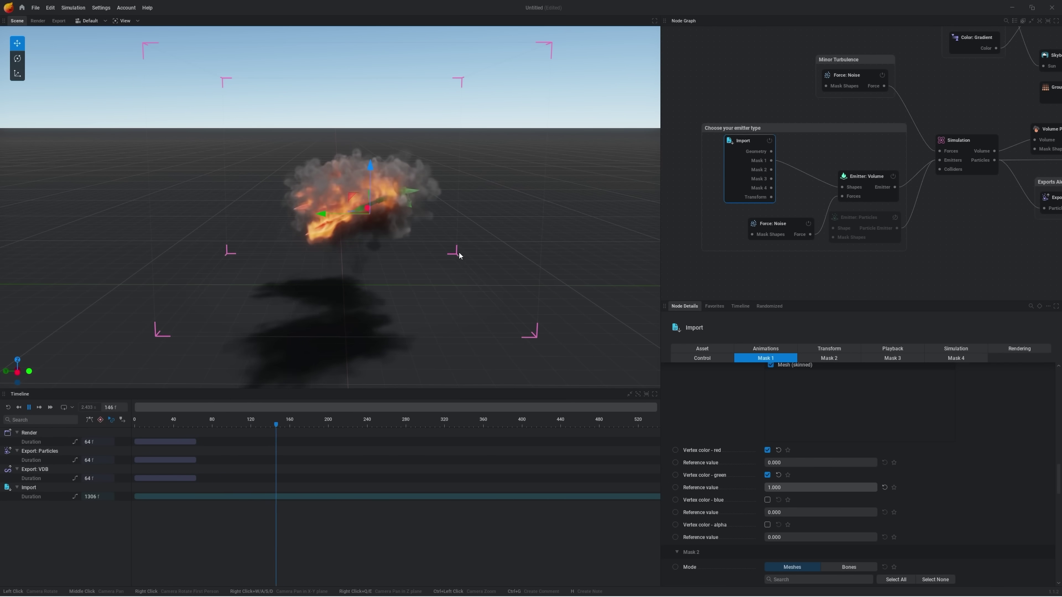
left_click_drag(463, 251, 328, 205)
left_click_drag(239, 201, 279, 202)
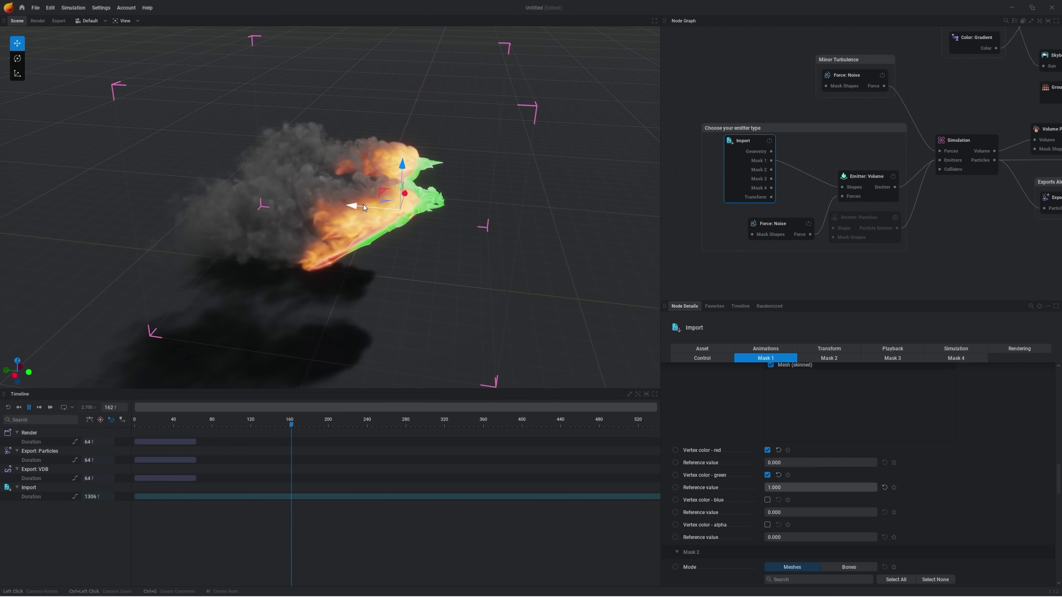
left_click_drag(401, 211, 333, 221)
key("r")
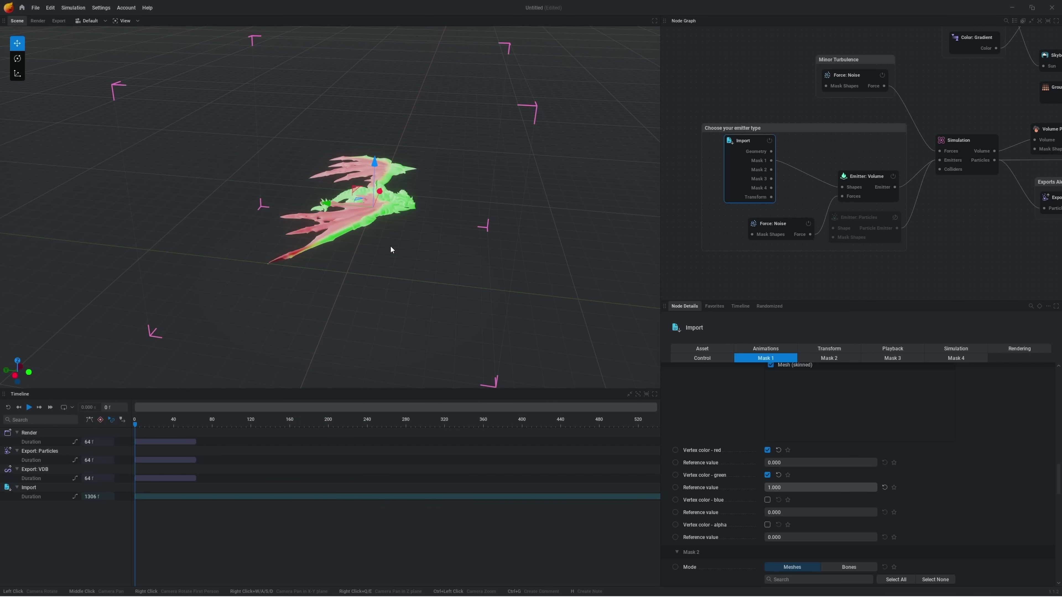
Step: Feed a Force: Line node into the Simulation node's forces to blow the fire and smoke behind the dragon
left_click(795, 209)
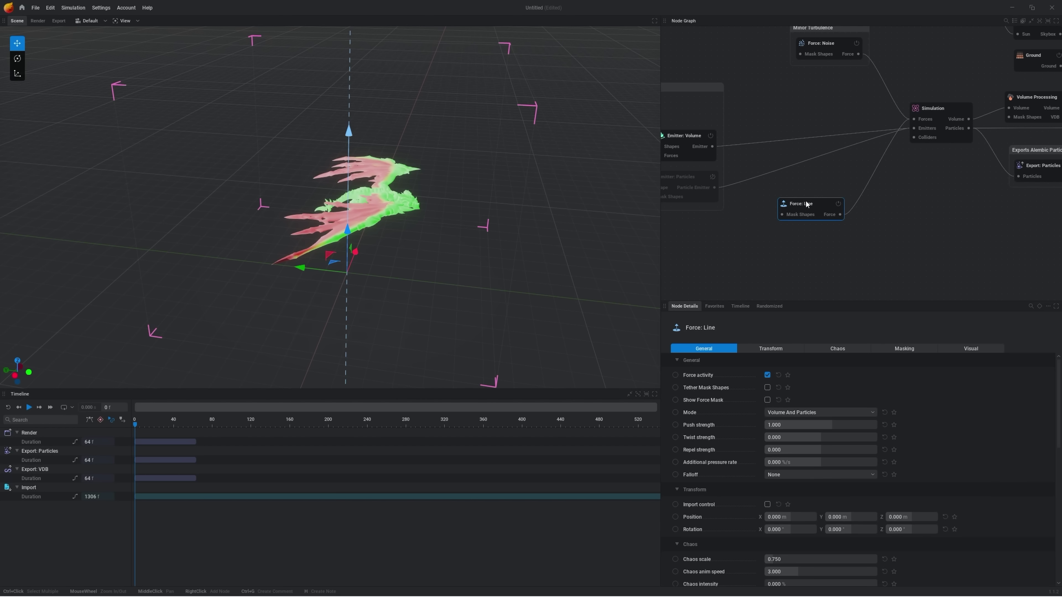
key("space")
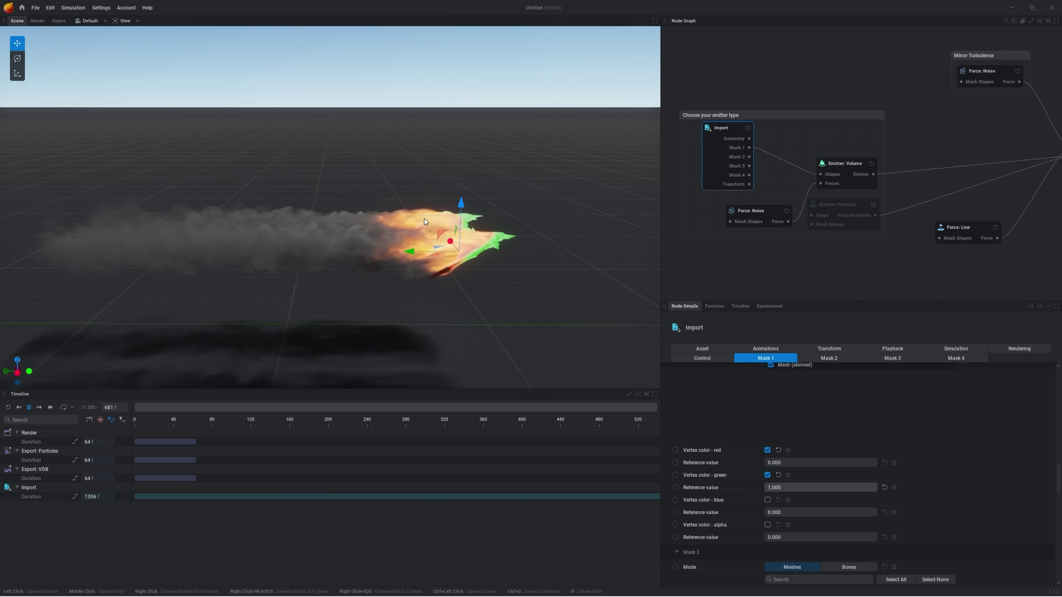
left_click_drag(340, 254, 348, 257)
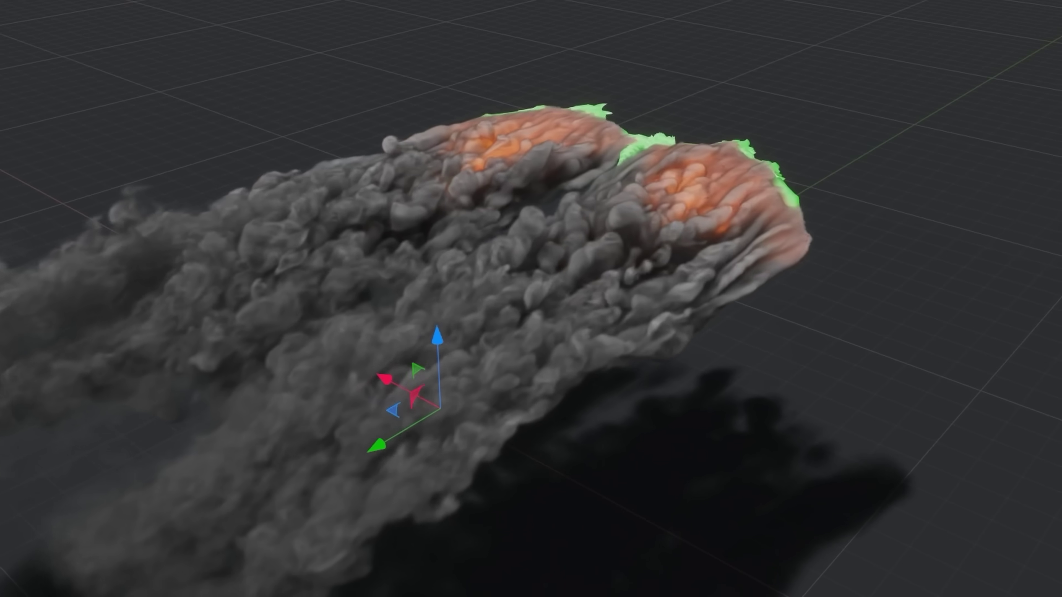
Step: Examine the wings' fire and smoke trail from above, the front and the side in the enlarged viewport
left_click(813, 375)
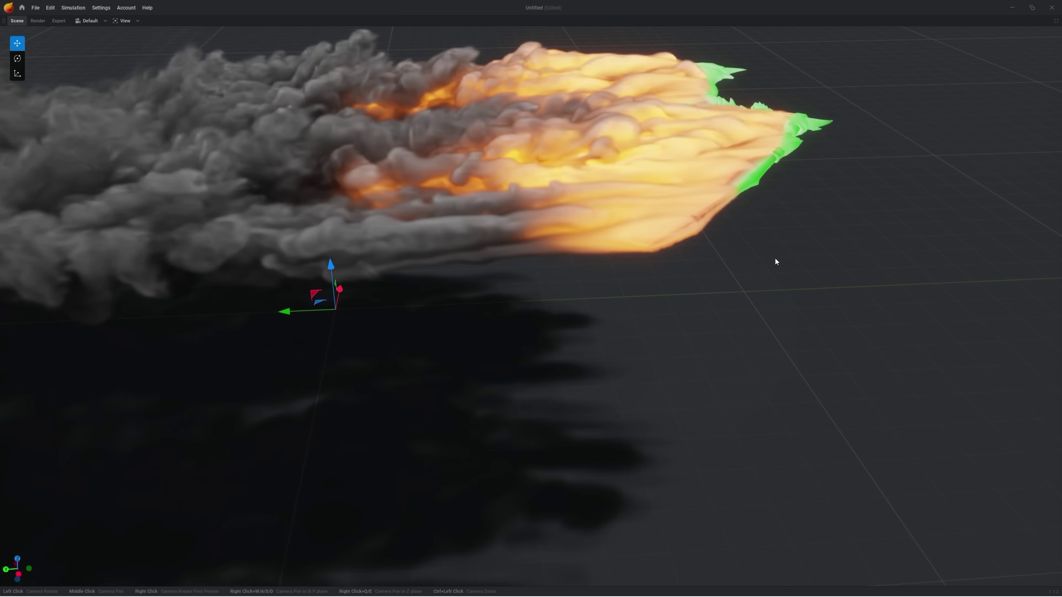
left_click_drag(776, 261, 738, 291)
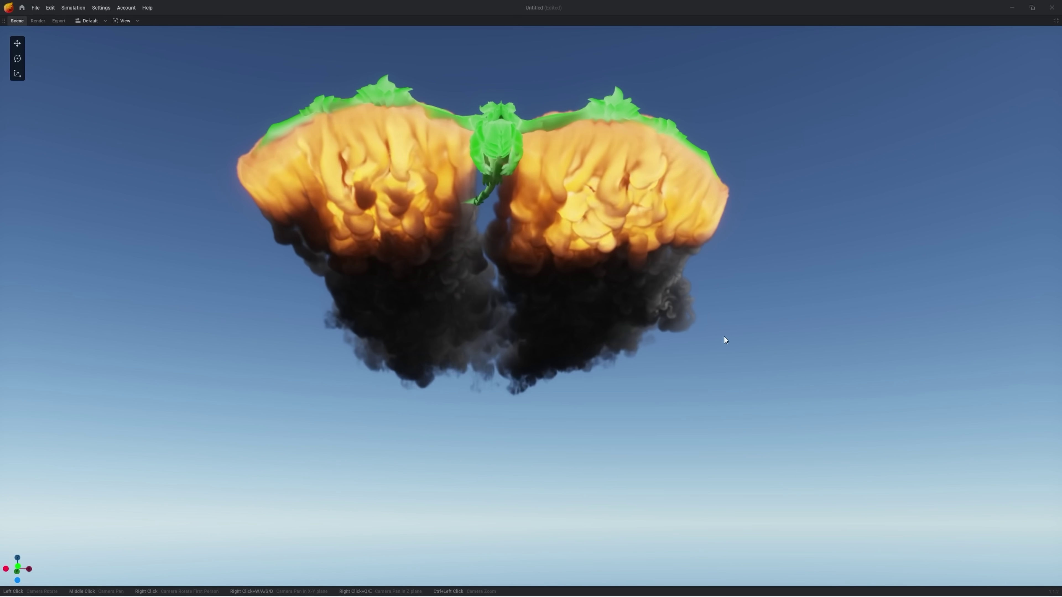
left_click_drag(671, 291, 664, 235)
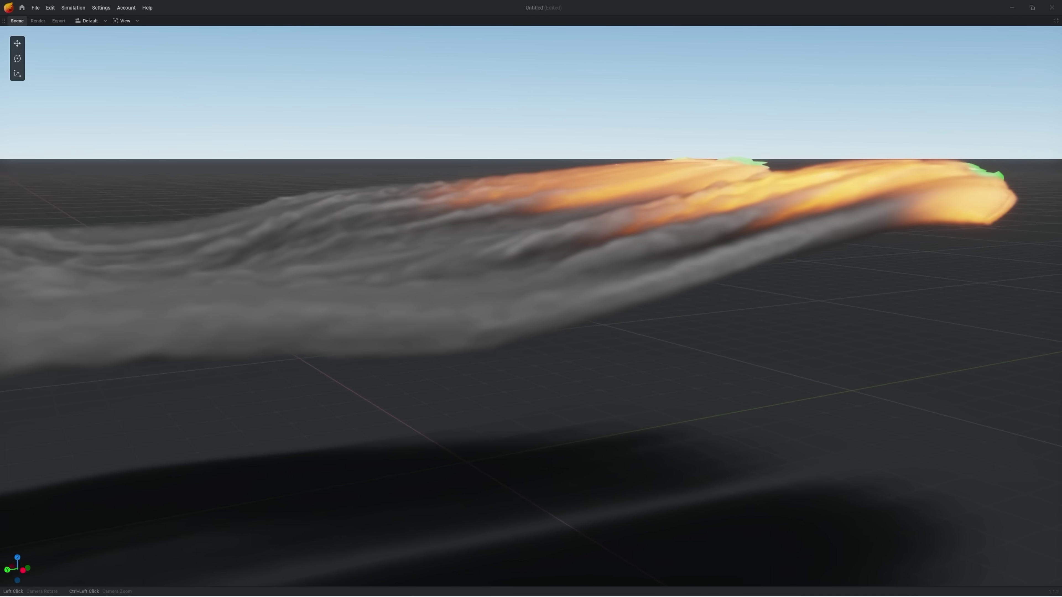
left_click_drag(803, 329, 803, 360)
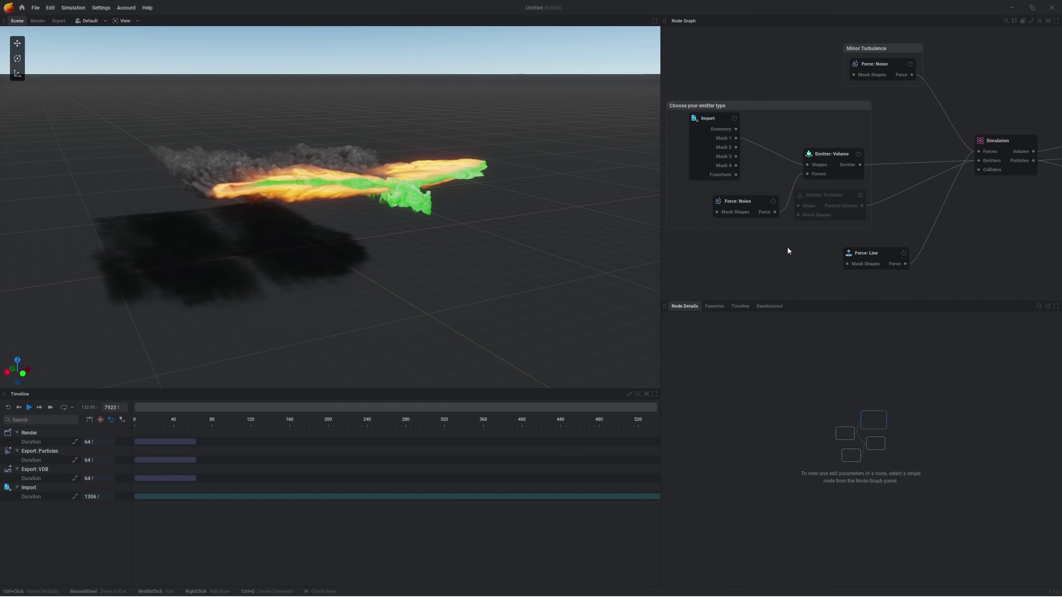
Step: Add a second Force: Line node to the graph, and switch to Blender to check the dragon's wingtip bone names
middle_click_drag(790, 252, 759, 206)
right_click(758, 206)
left_click(788, 320)
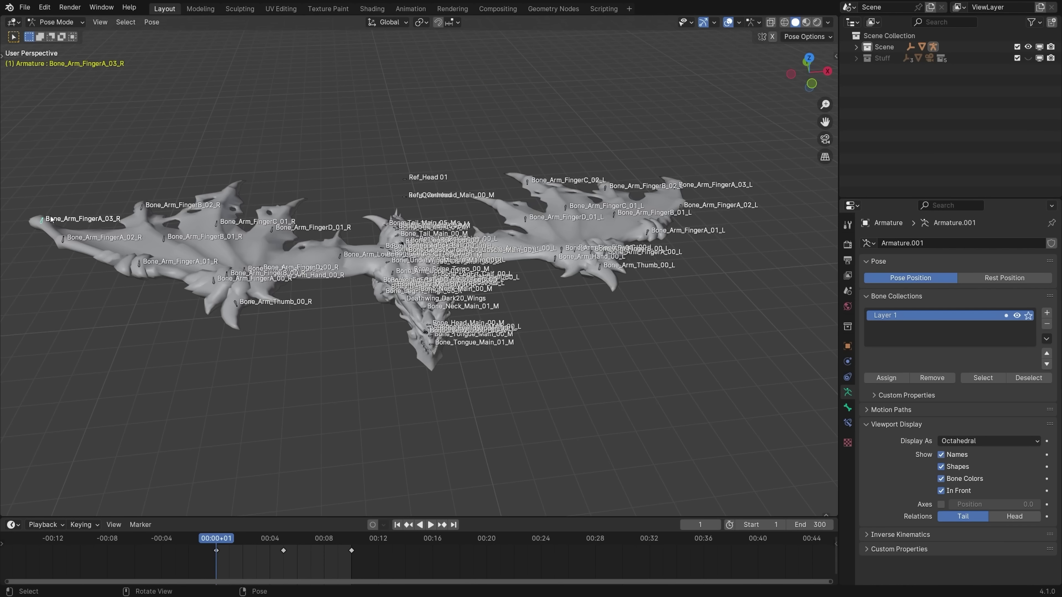
key("ctrl+space")
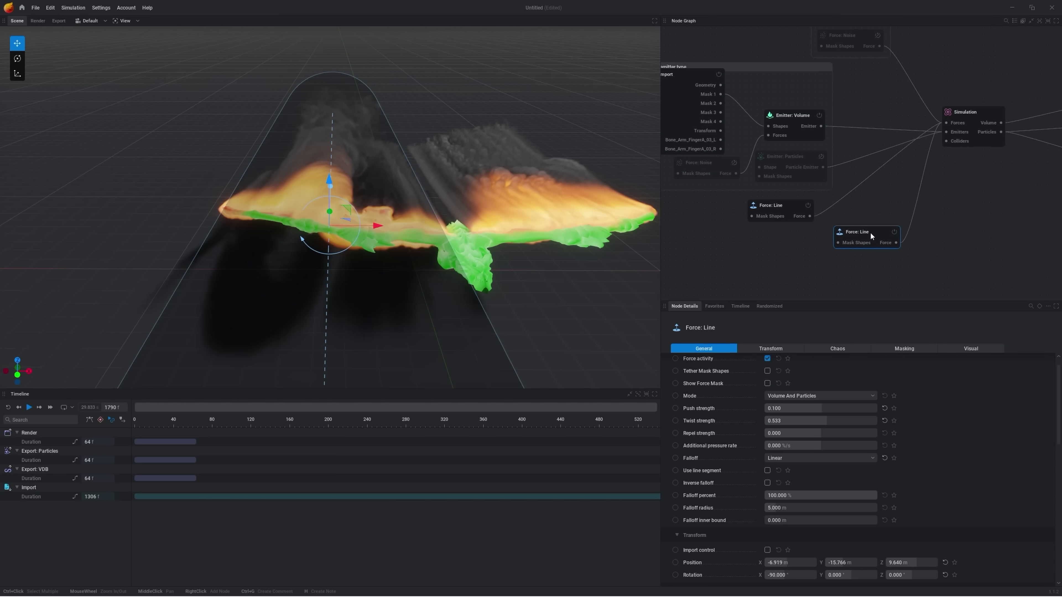
Step: In EmberGen, drive one twisting Force: Line node by each wingtip bone, Bone_Arm_FingerA_03_L and Bone_Arm_FingerA_03_R, through import control
left_click_drag(837, 247, 793, 249)
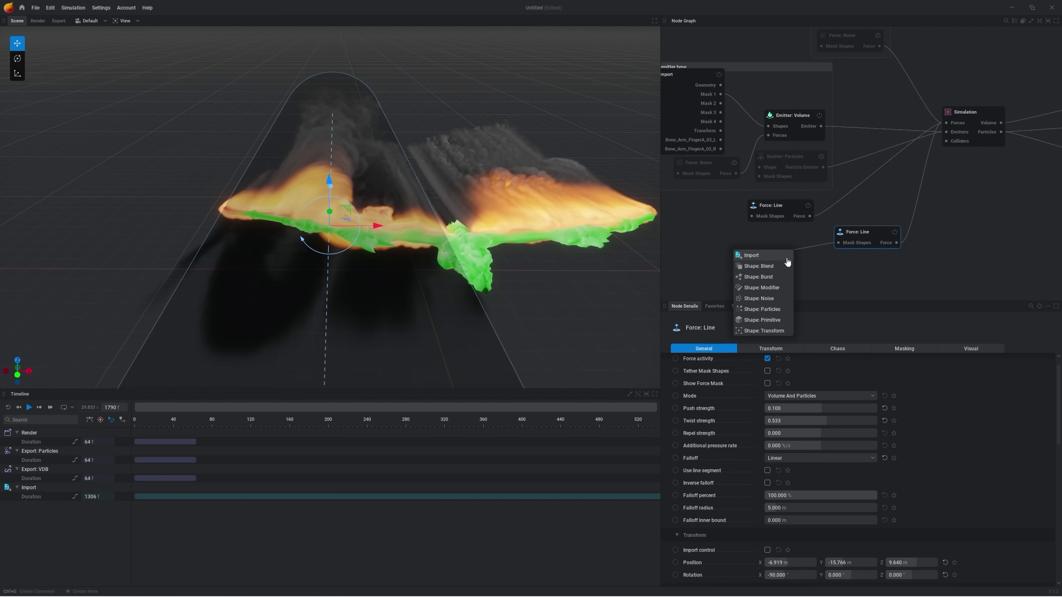
left_click(774, 261)
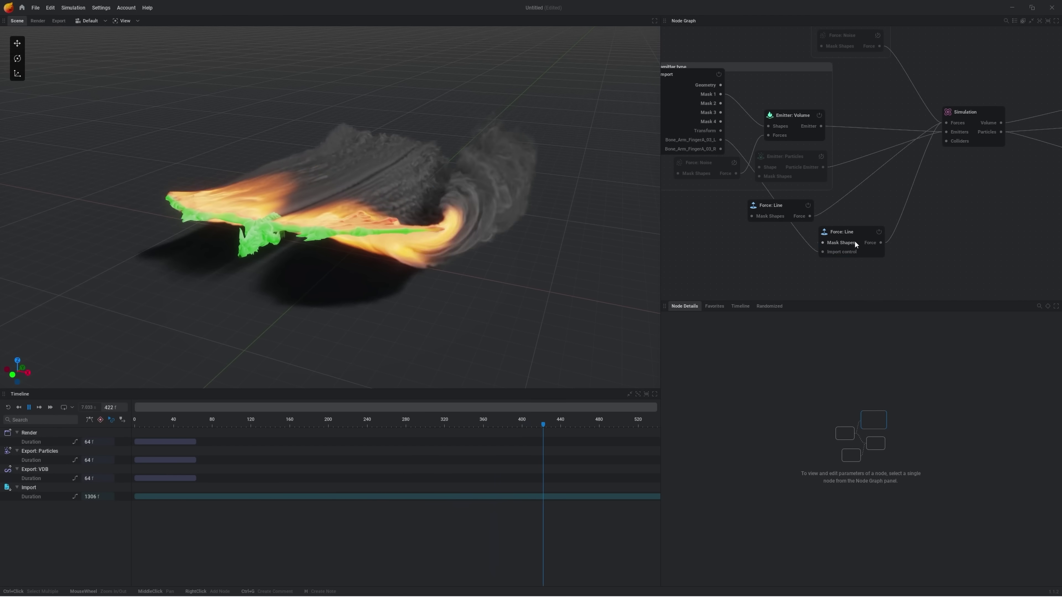
left_click(855, 241)
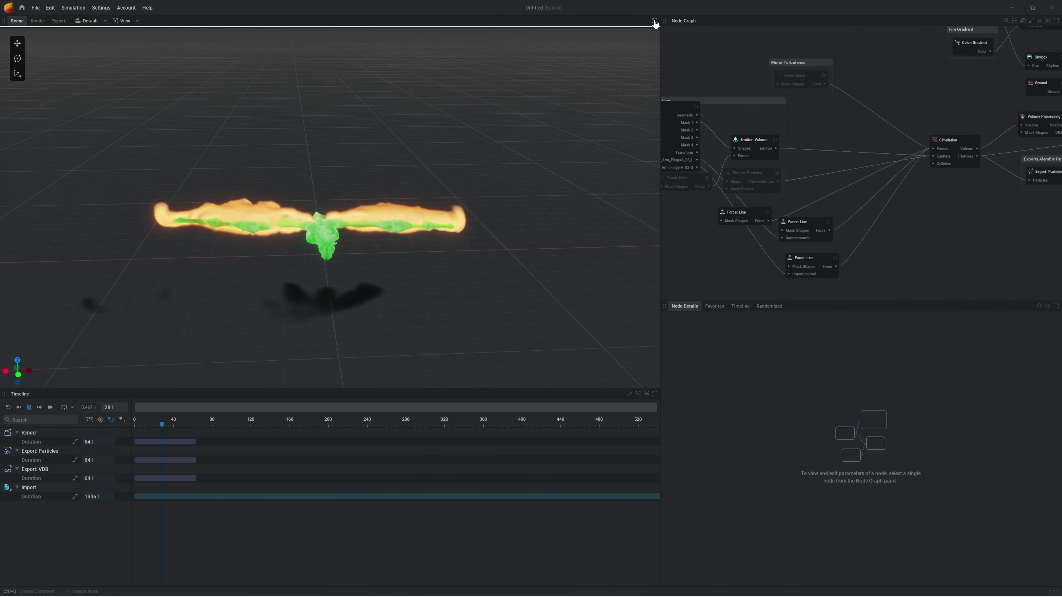
Step: Maximize the scene viewport and examine the swirling wingtip fire and smoke from several angles
left_click(654, 21)
left_click_drag(754, 338, 405, 347)
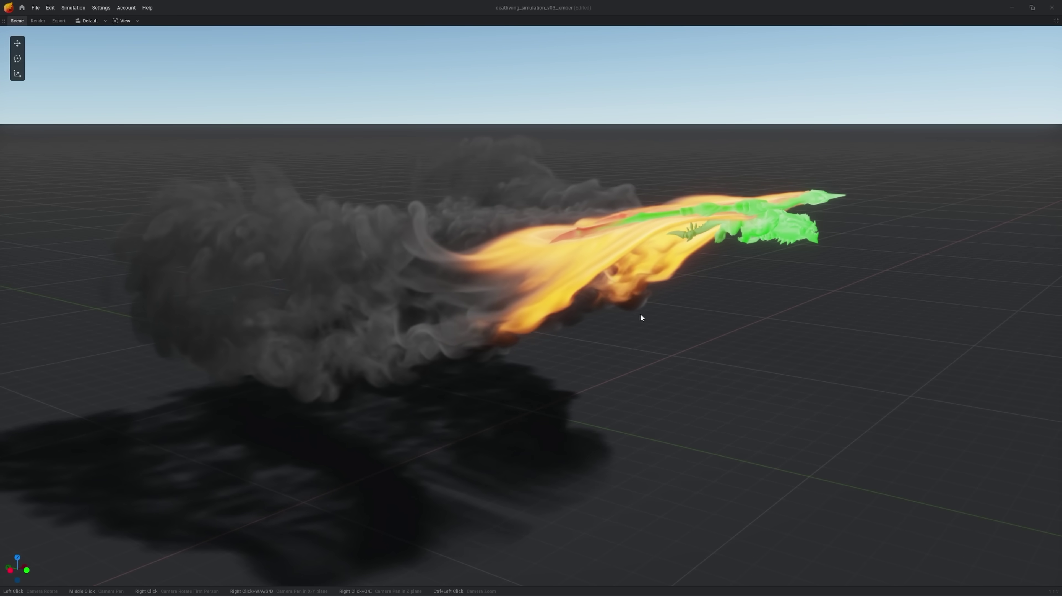
left_click_drag(640, 315, 386, 237)
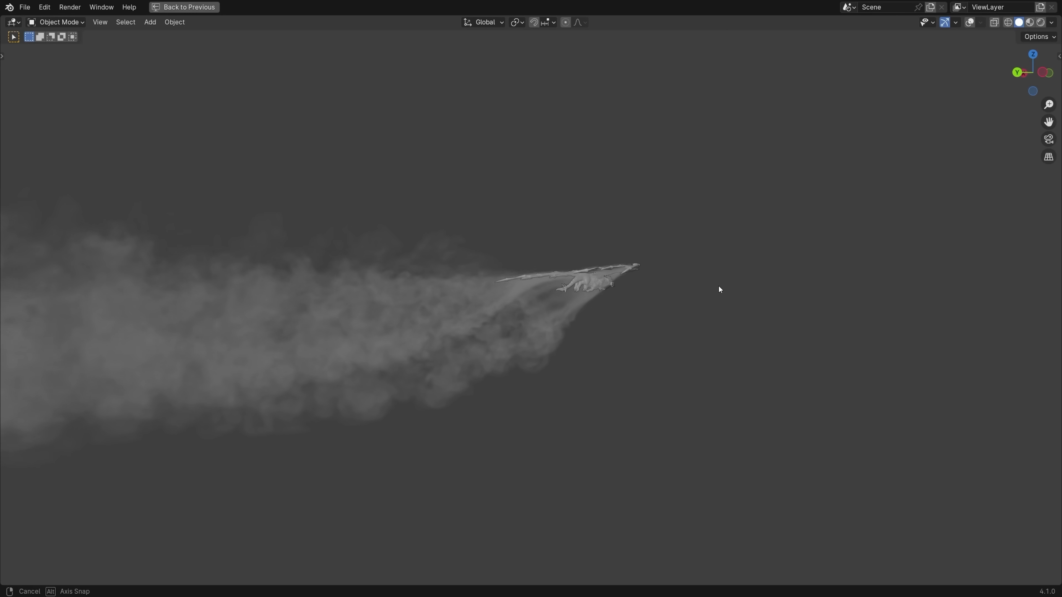
Step: Switch to Blender, view the dragon with its imported smoke volume from another angle and set the viewport shading to Rendered
mouse_move(718, 288)
middle_mouse_down()
mouse_move(577, 217)
mouse_move(499, 236)
mouse_move(713, 292)
mouse_move(607, 437)
middle_mouse_up()
key("z")
left_click(606, 373)
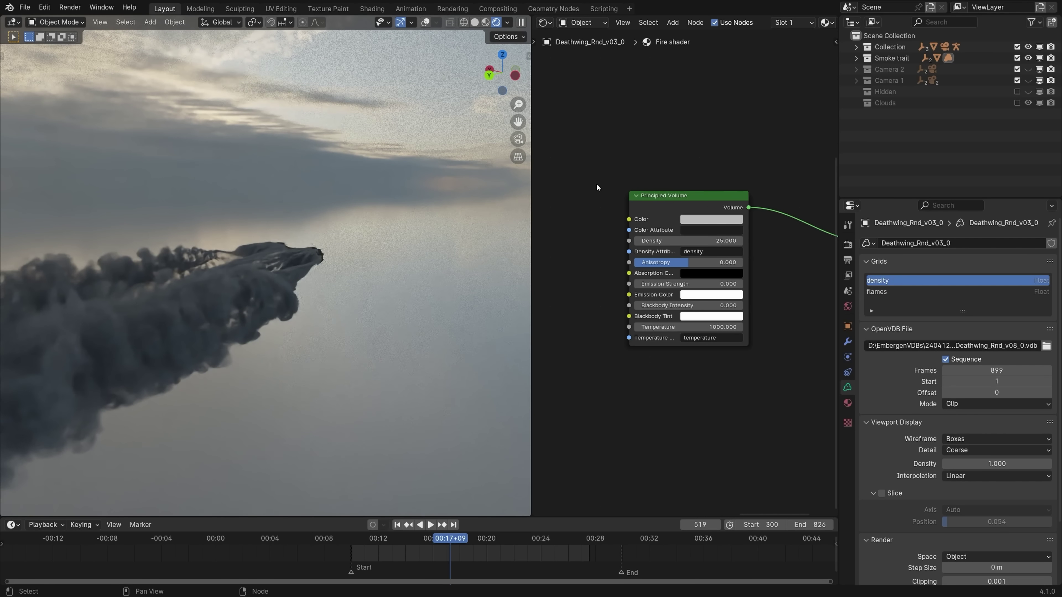
Step: Shape the fire shader's RGB Curves by dragging a curve point to about 0.7712, 0.6620
scroll(341, 277, "up", 8)
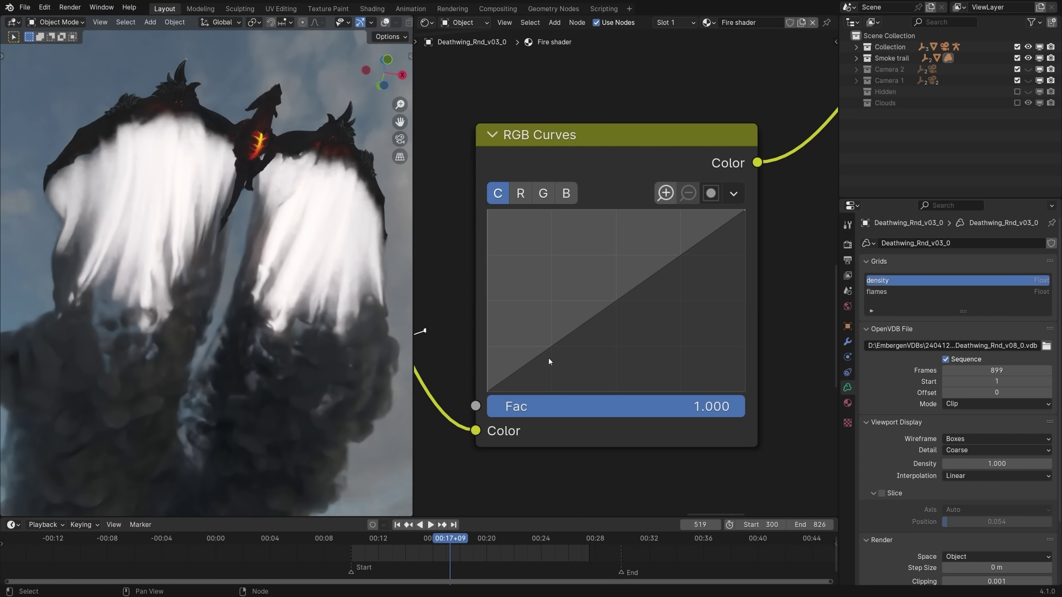
left_click_drag(490, 307, 735, 265)
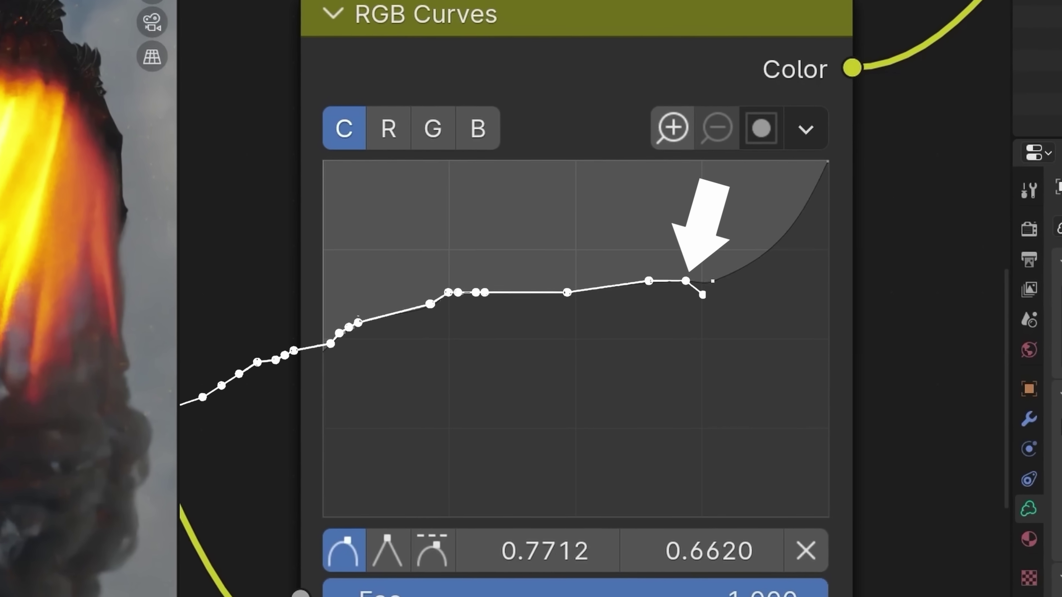